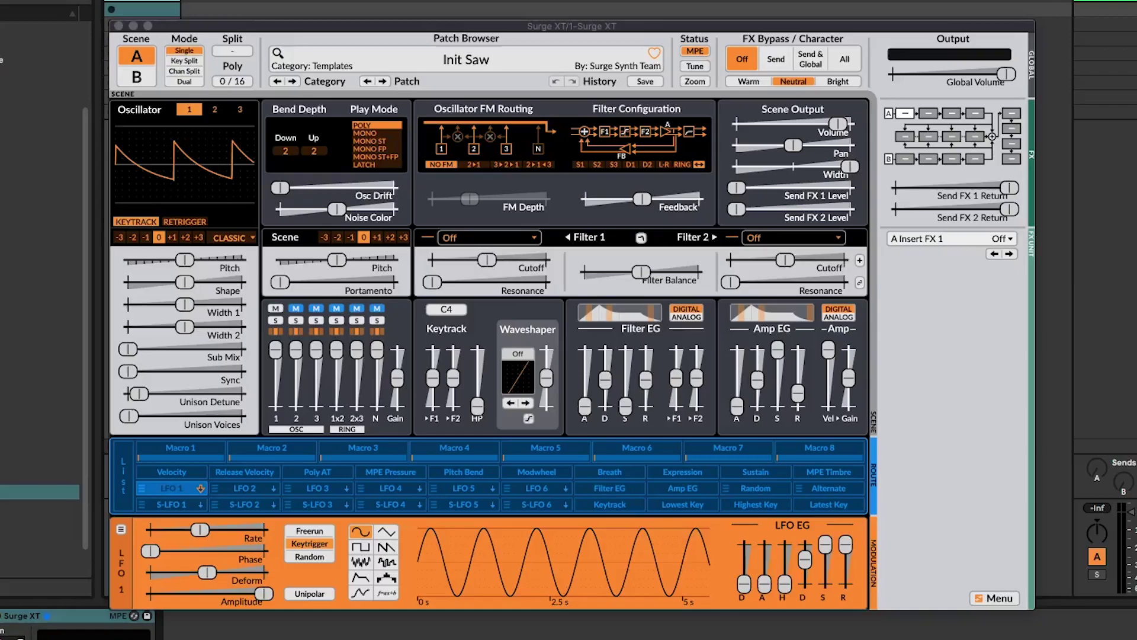
# Step: Glance at the patch list without loading, then check oscillators 2 and 3 before returning to oscillator 1
pyautogui.click(479, 67)
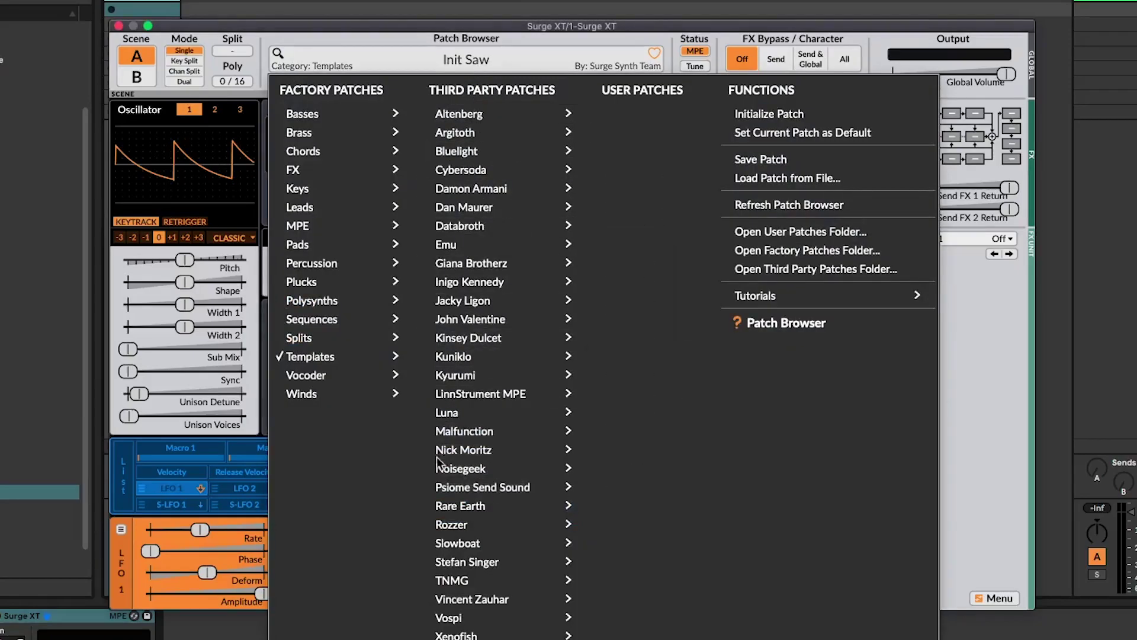
pyautogui.click(952, 389)
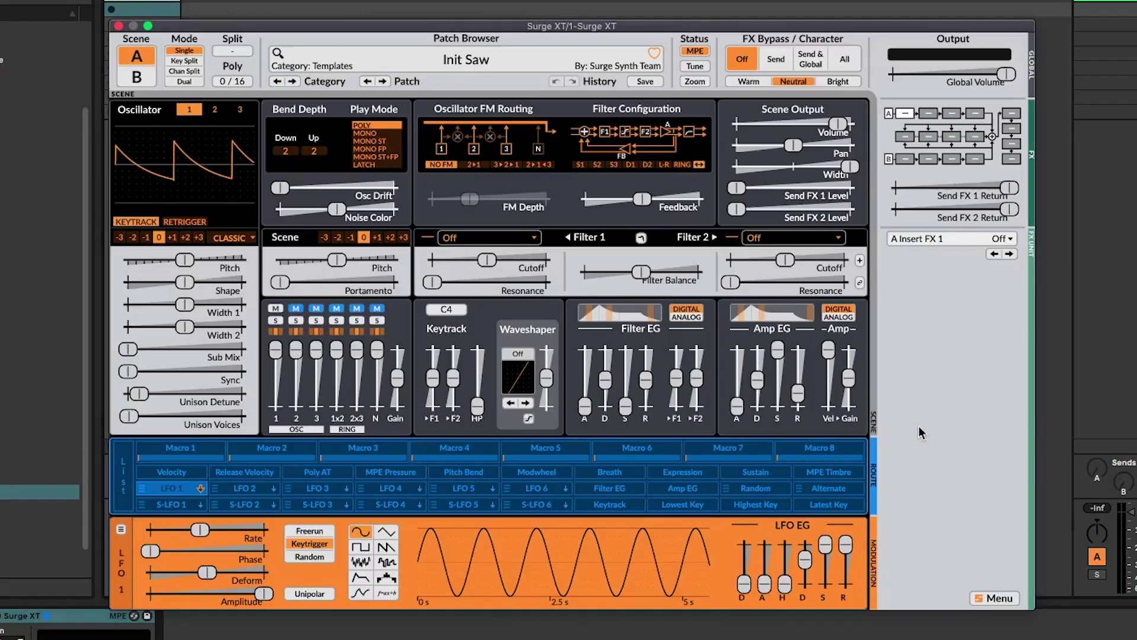
pyautogui.click(214, 110)
pyautogui.click(241, 109)
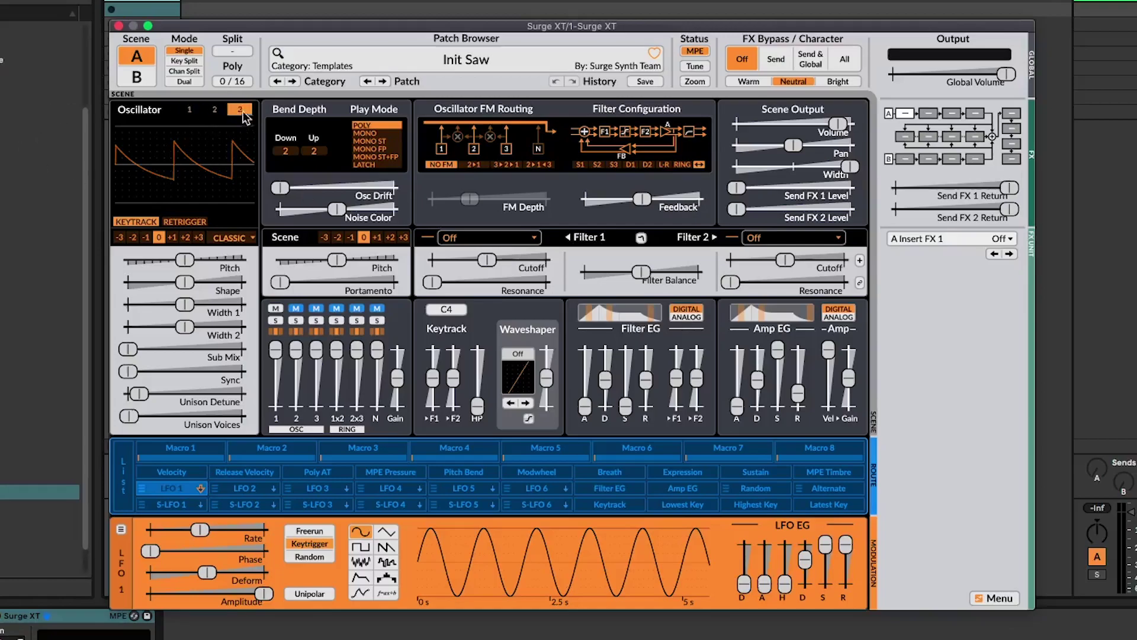
pyautogui.click(190, 110)
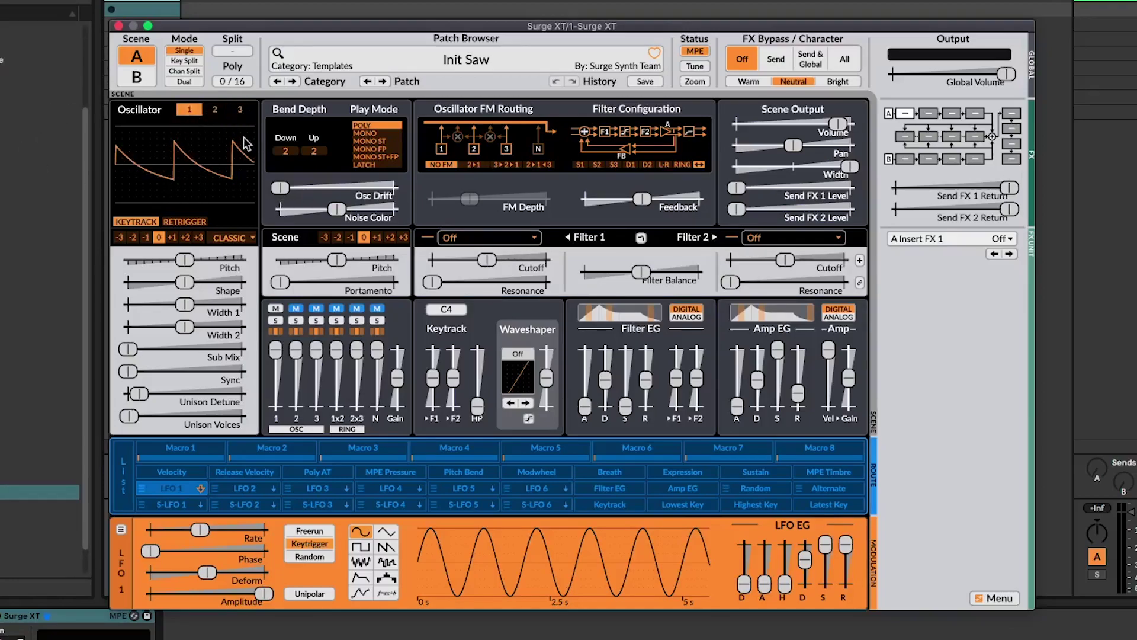
# Step: Try Wavetable and FM2 for oscillator 1, settle on FM3, and raise M1 Amount to 37.48%
pyautogui.click(237, 239)
pyautogui.moveTo(242, 259)
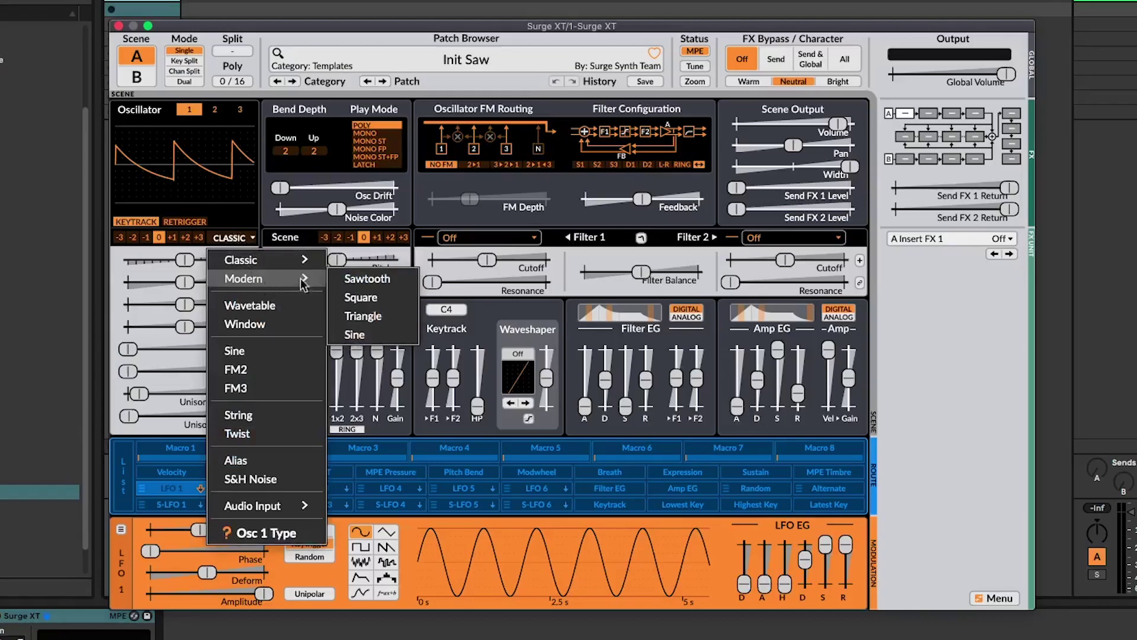
pyautogui.click(276, 310)
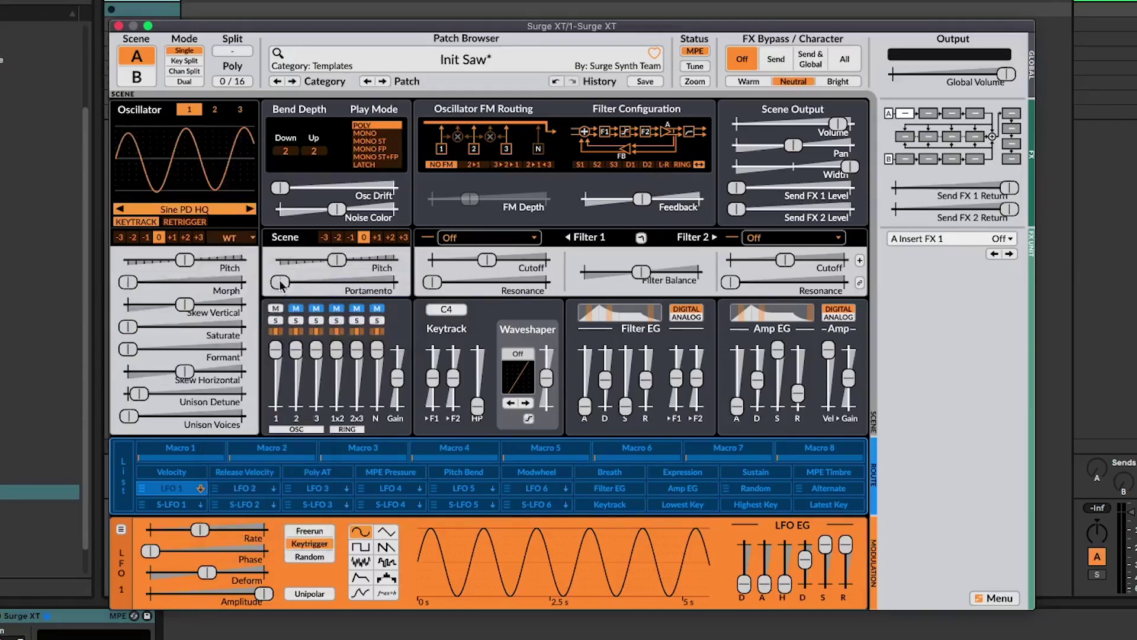
pyautogui.click(232, 240)
pyautogui.click(237, 369)
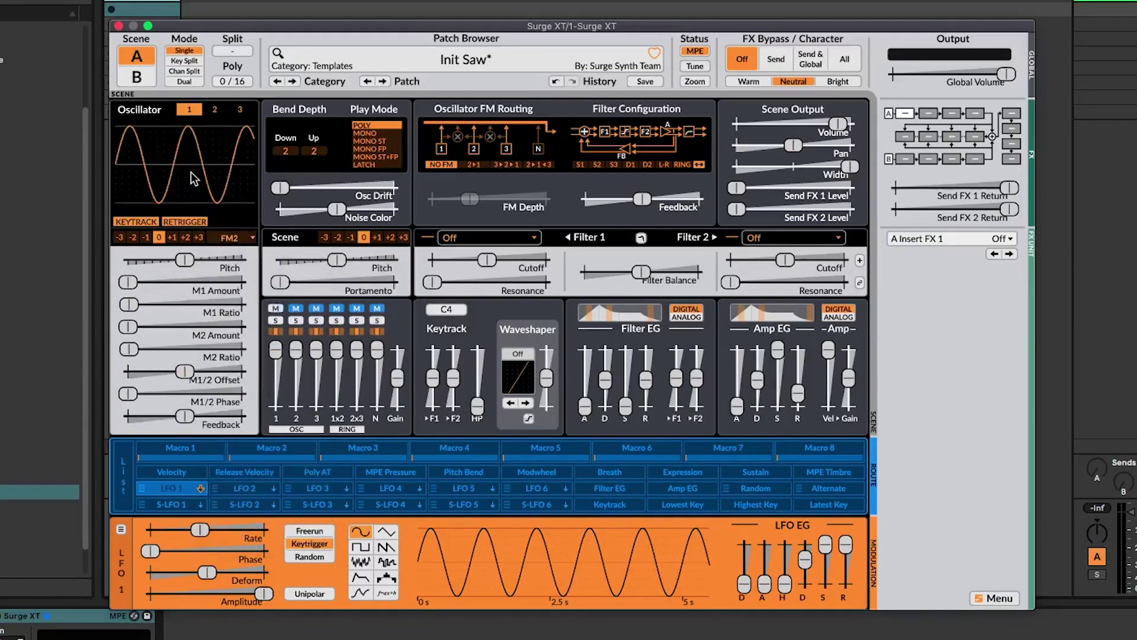
pyautogui.click(237, 240)
pyautogui.click(279, 390)
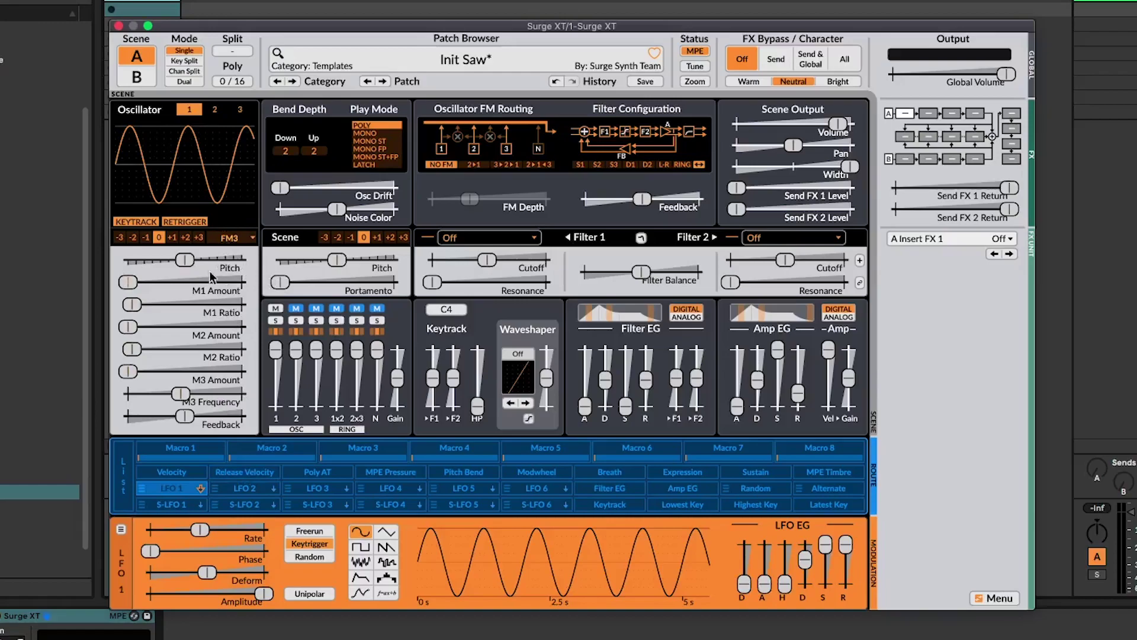
pyautogui.moveTo(134, 285); pyautogui.dragTo(341, 311)
# Step: Switch oscillator 1 to Wavetable, then tune saturate, formant, vertical skew (69.34%) and unison detune (19.79 cents)
pyautogui.click(242, 240)
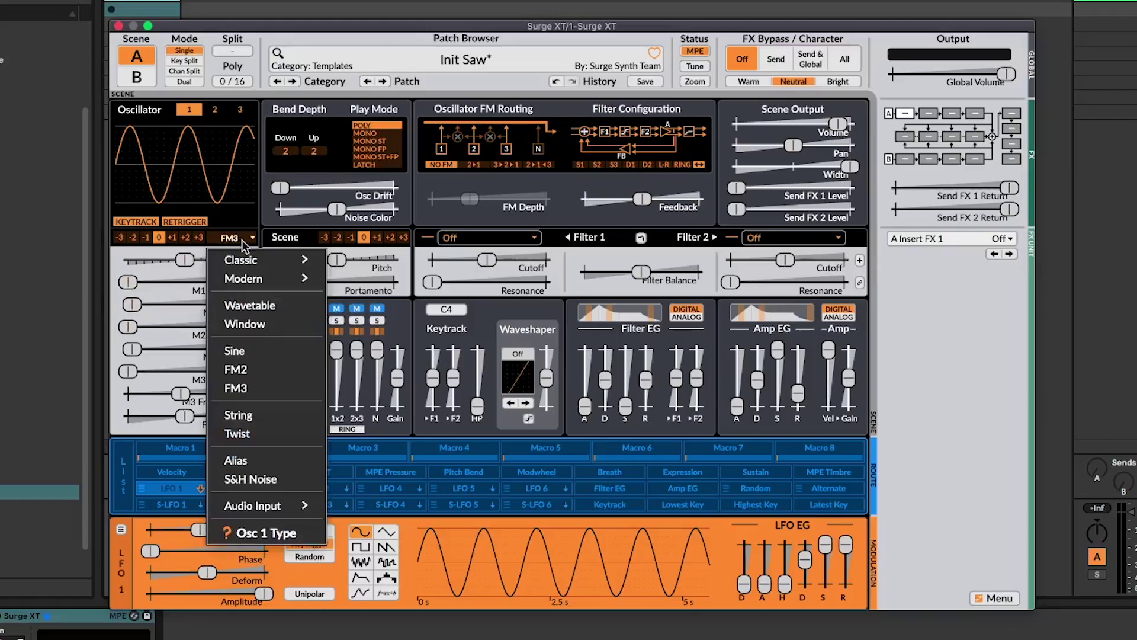
pyautogui.click(261, 306)
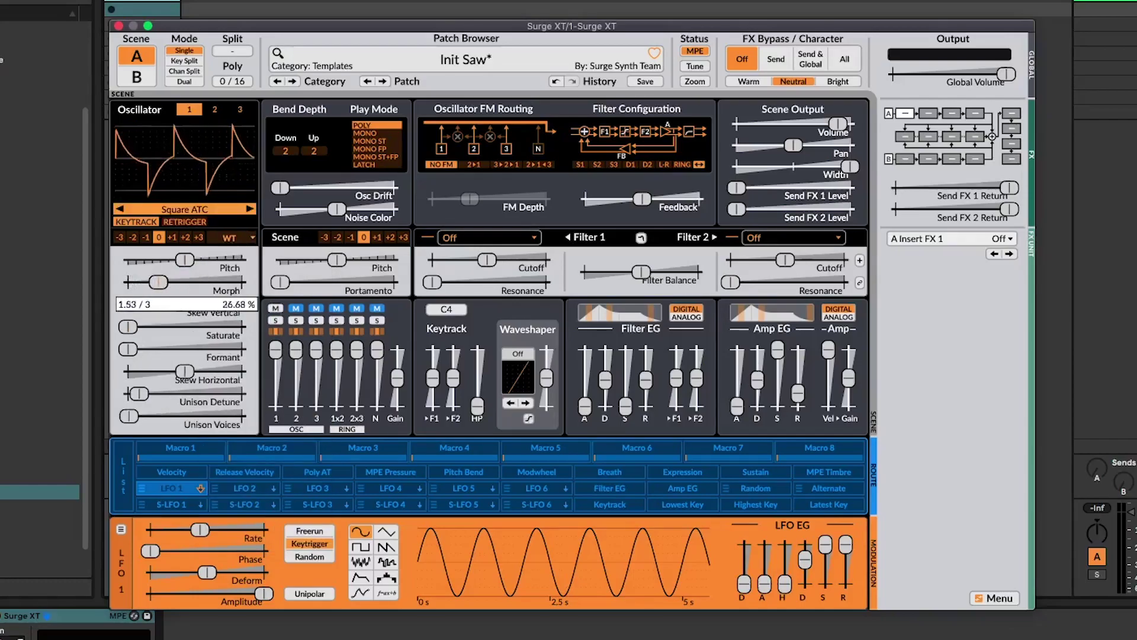
pyautogui.moveTo(127, 331); pyautogui.dragTo(203, 304)
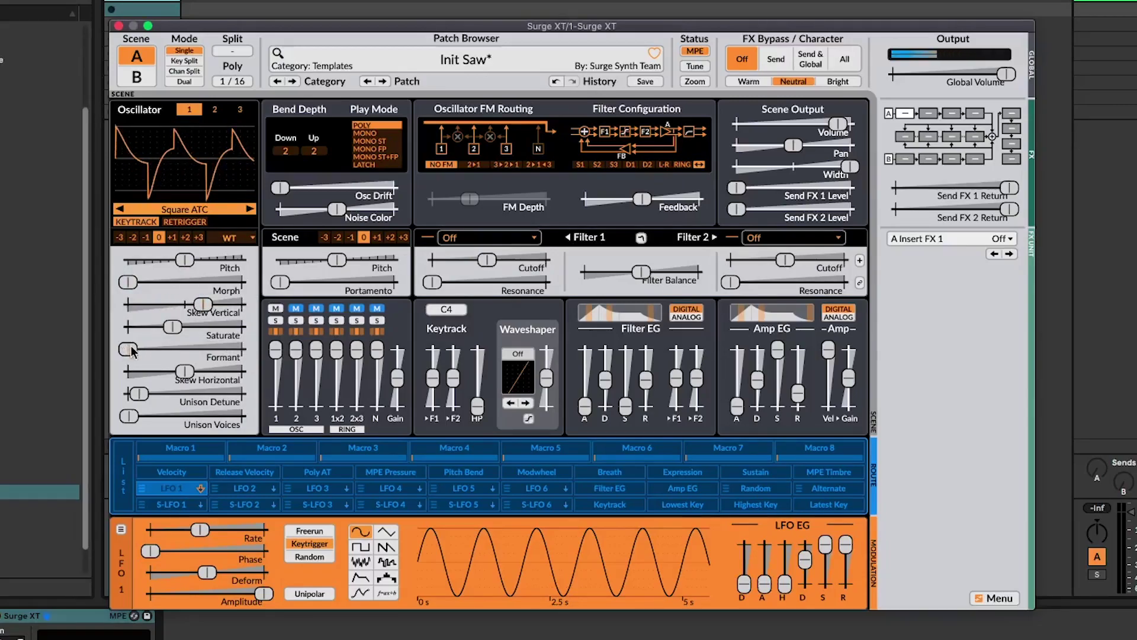
pyautogui.moveTo(128, 349); pyautogui.dragTo(173, 349)
pyautogui.moveTo(138, 393); pyautogui.dragTo(158, 418)
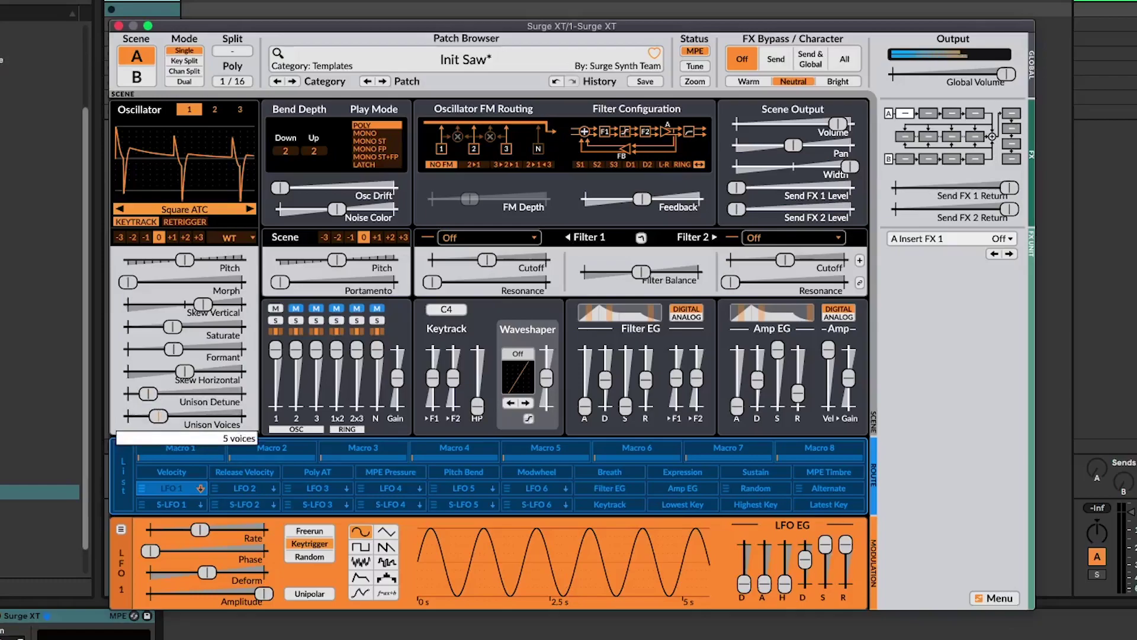
pyautogui.moveTo(203, 305); pyautogui.dragTo(153, 327)
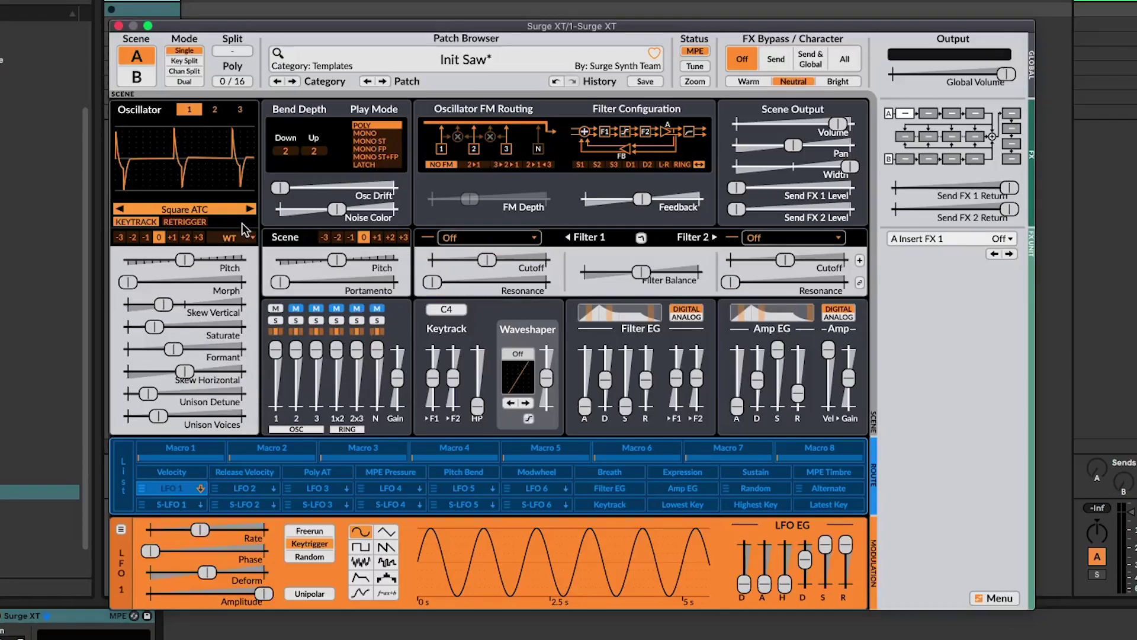
pyautogui.click(207, 208)
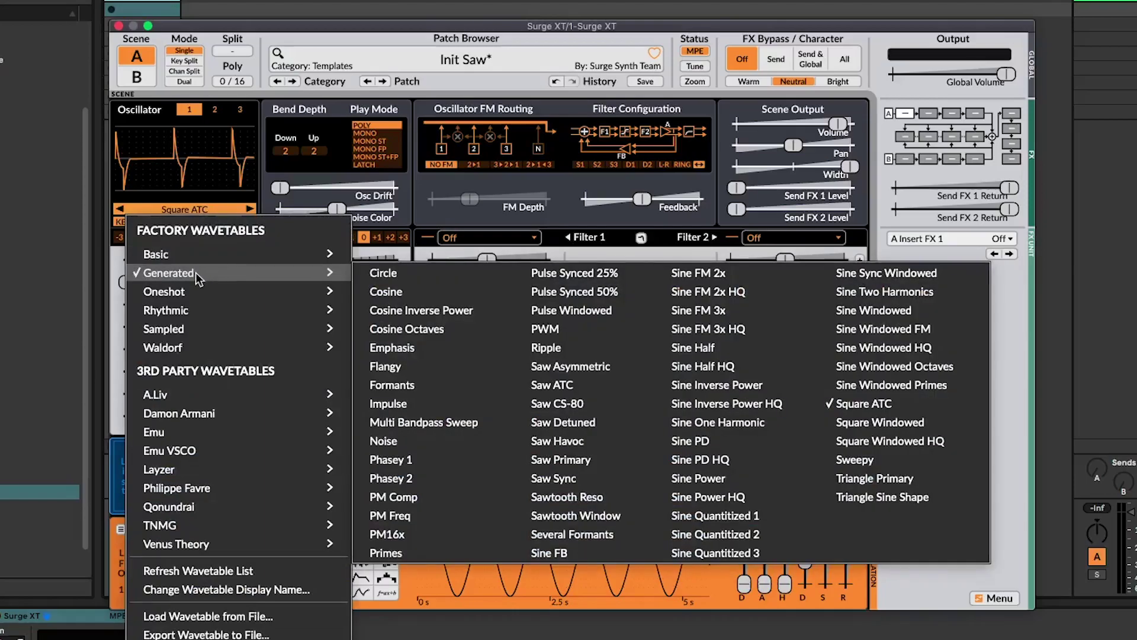
pyautogui.moveTo(197, 253)
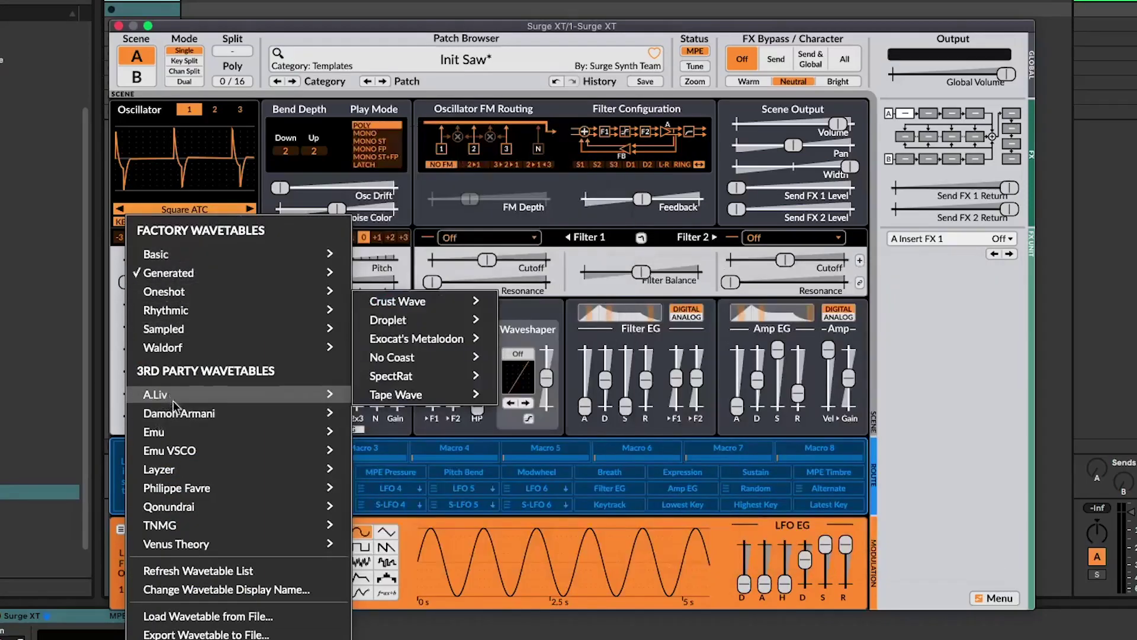
pyautogui.moveTo(203, 485)
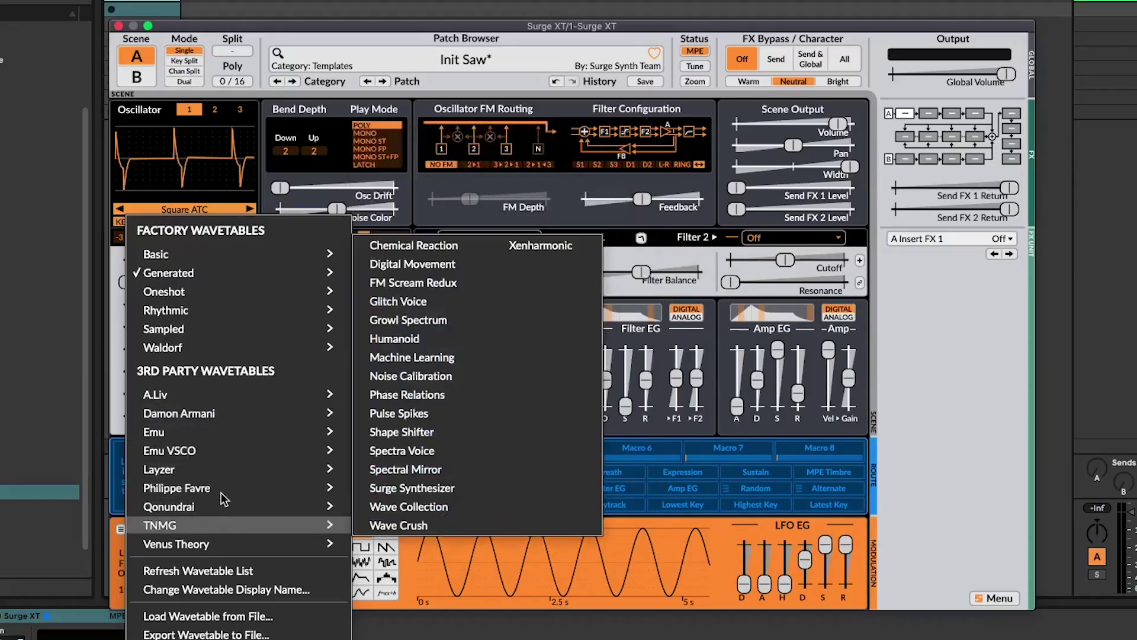
pyautogui.press('Escape')
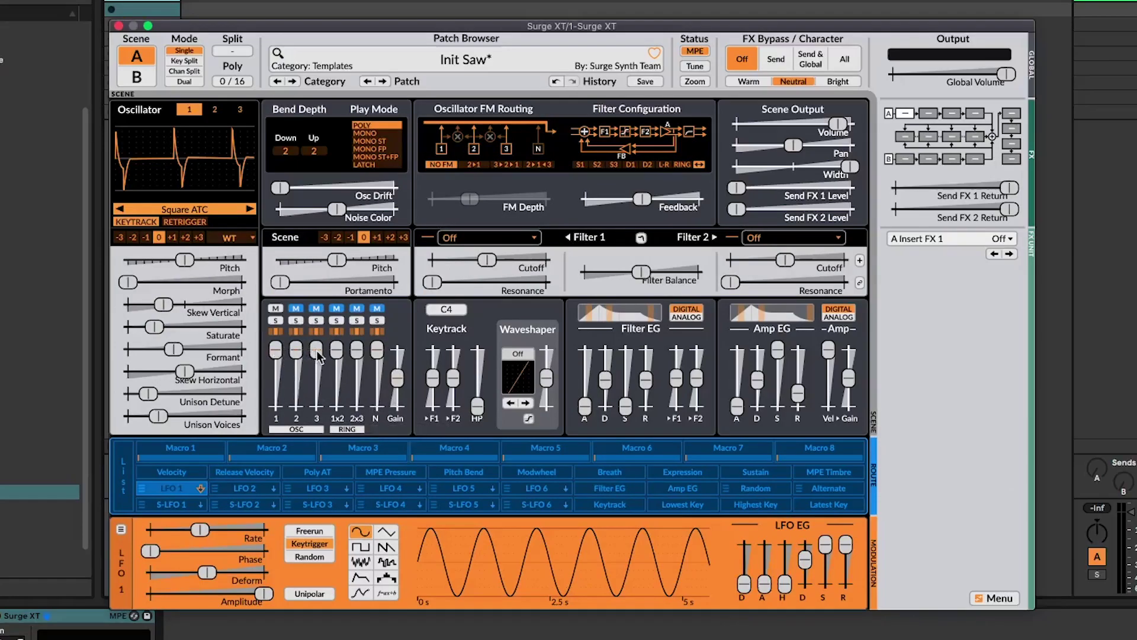
# Step: Set oscillator 1's mixer fader to -14.42 dB and toggle its mute a few times, ending unmuted
pyautogui.moveTo(276, 351)
pyautogui.mouseDown()
pyautogui.moveTo(275, 385)
pyautogui.moveTo(275, 349)
pyautogui.mouseUp()
pyautogui.moveTo(339, 355)
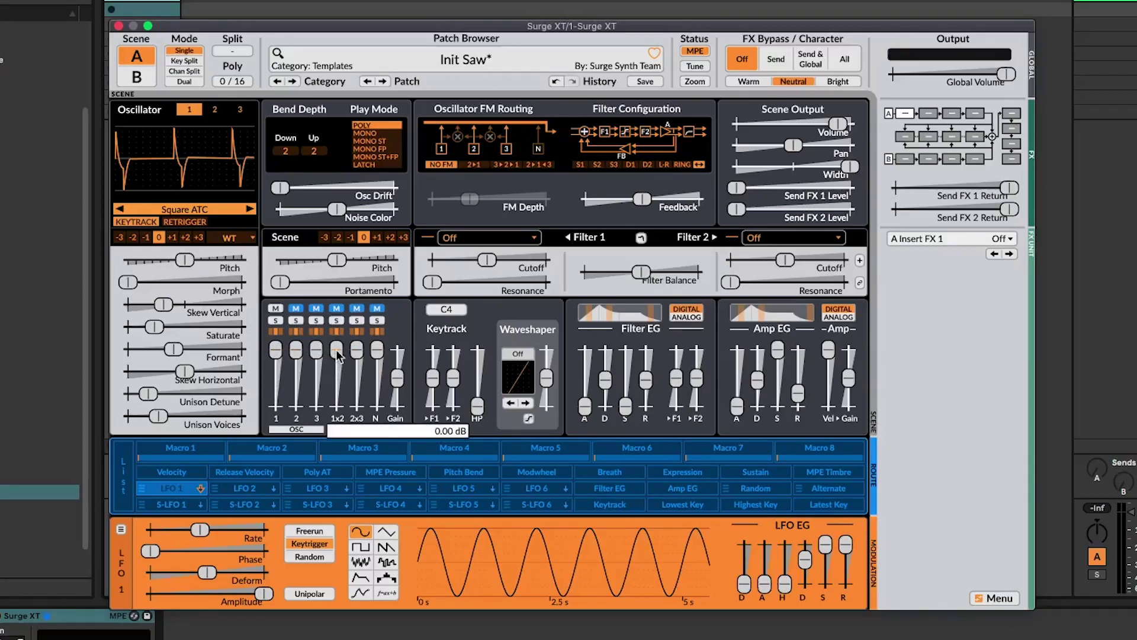
pyautogui.click(276, 309)
pyautogui.click(276, 309)
pyautogui.click(276, 309)
pyautogui.click(276, 308)
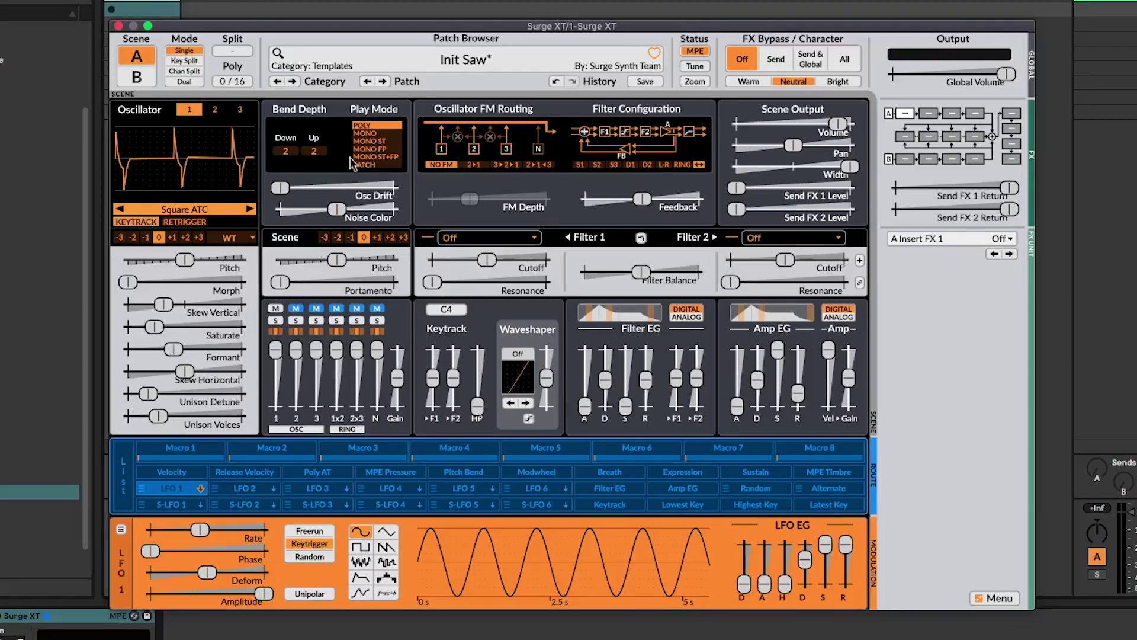
# Step: Dismiss the Osc Drift value entry without changes, then choose MONO ST as the play mode
pyautogui.doubleClick(322, 177)
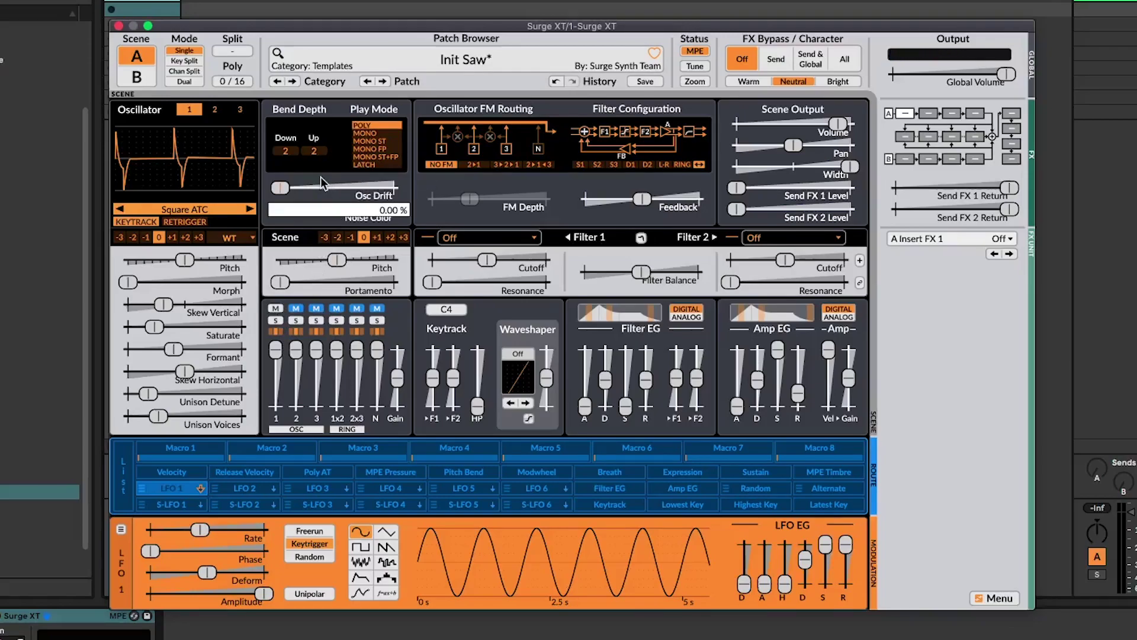
pyautogui.press('Escape')
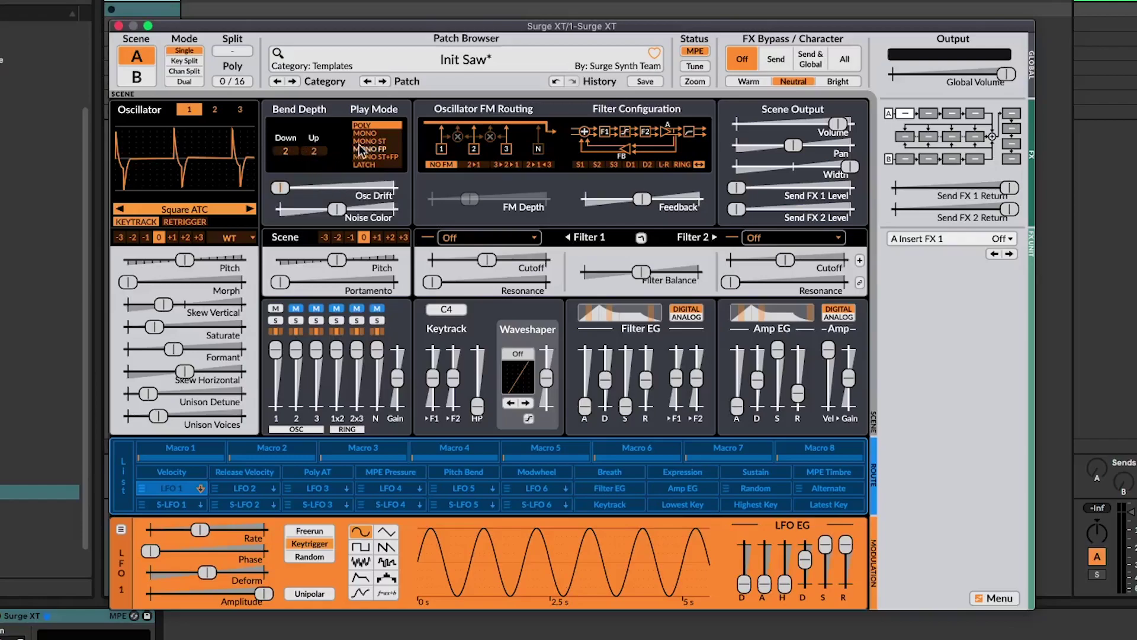
pyautogui.click(384, 141)
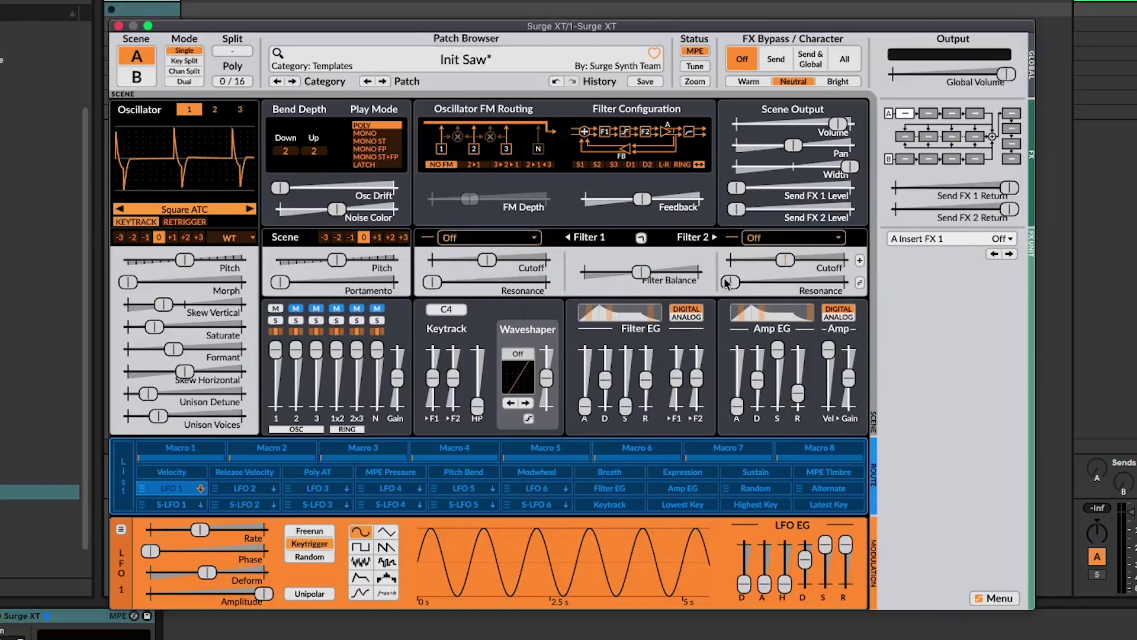
# Step: Shift filter balance slightly toward Filter 2 and set Filter 1 to Lowpass > LP 24 dB
pyautogui.moveTo(648, 273); pyautogui.dragTo(655, 273)
pyautogui.click(538, 242)
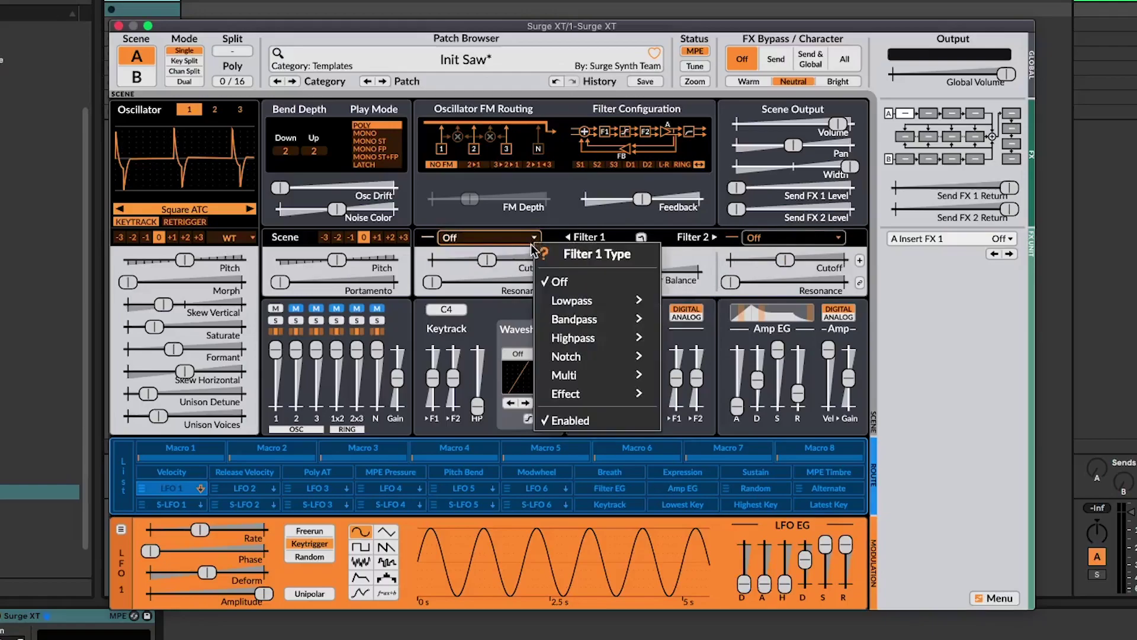
pyautogui.moveTo(589, 299)
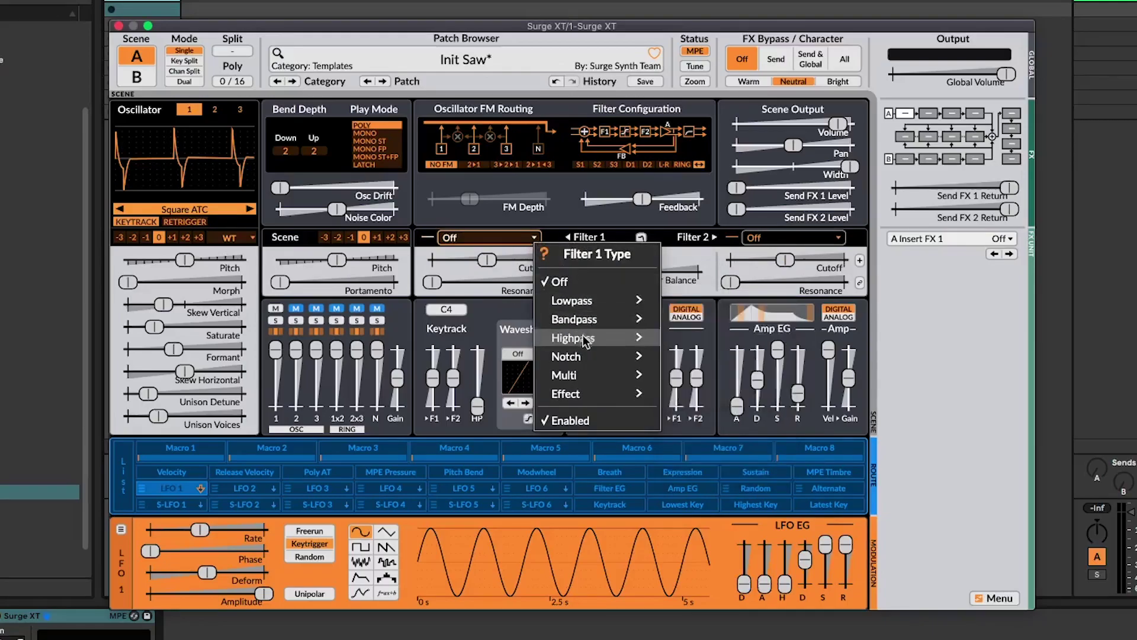
pyautogui.moveTo(585, 347)
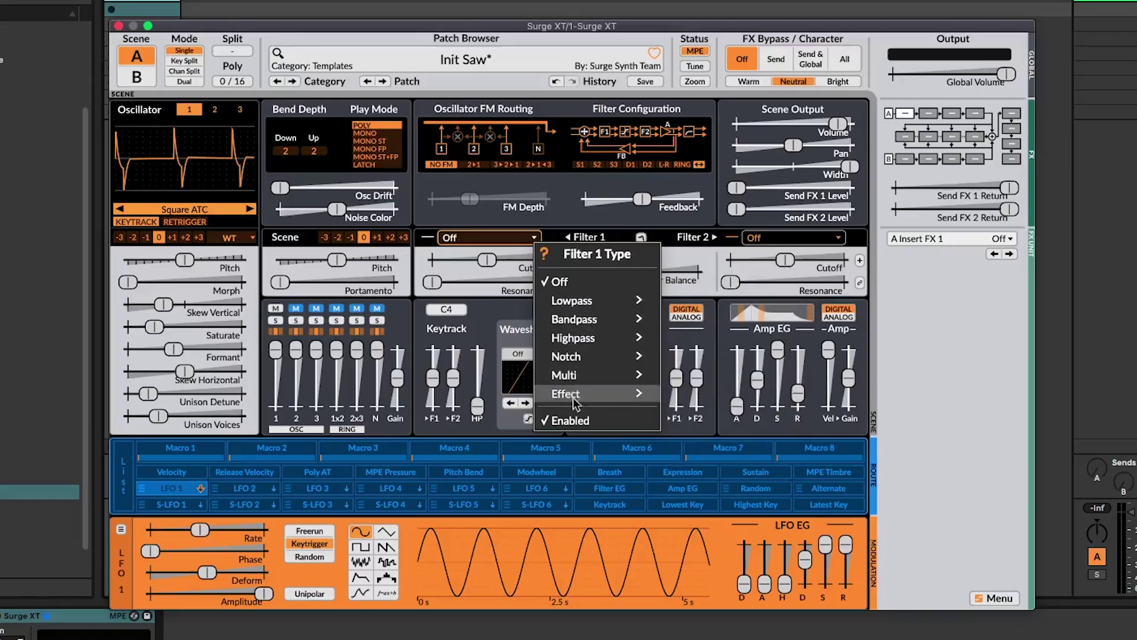
pyautogui.moveTo(575, 399)
pyautogui.click(525, 239)
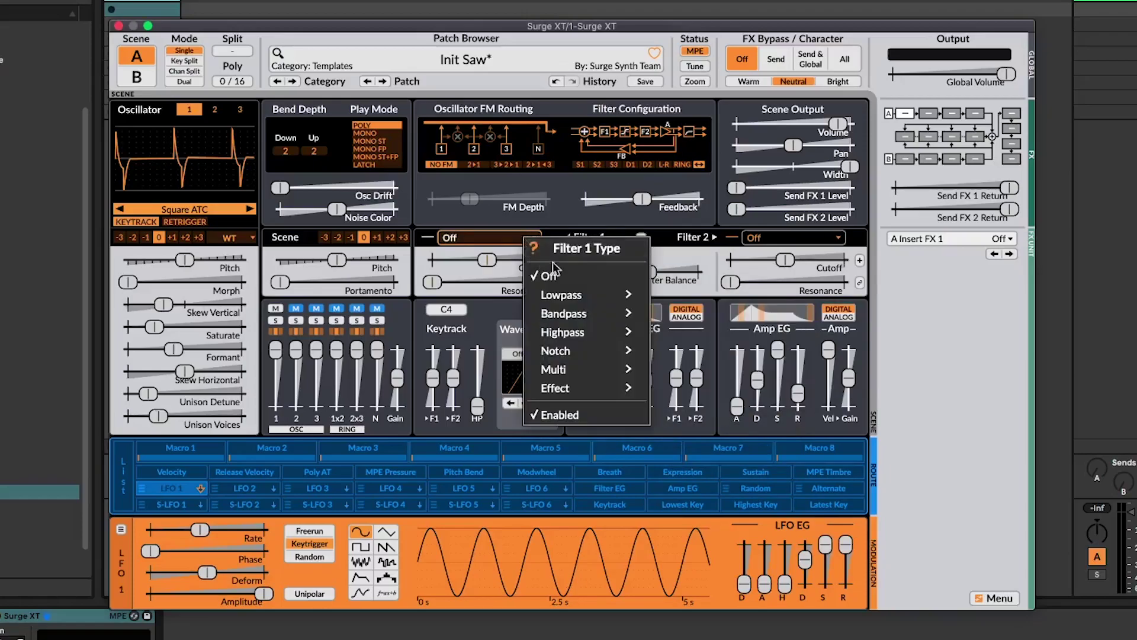
pyautogui.moveTo(554, 299)
pyautogui.click(699, 311)
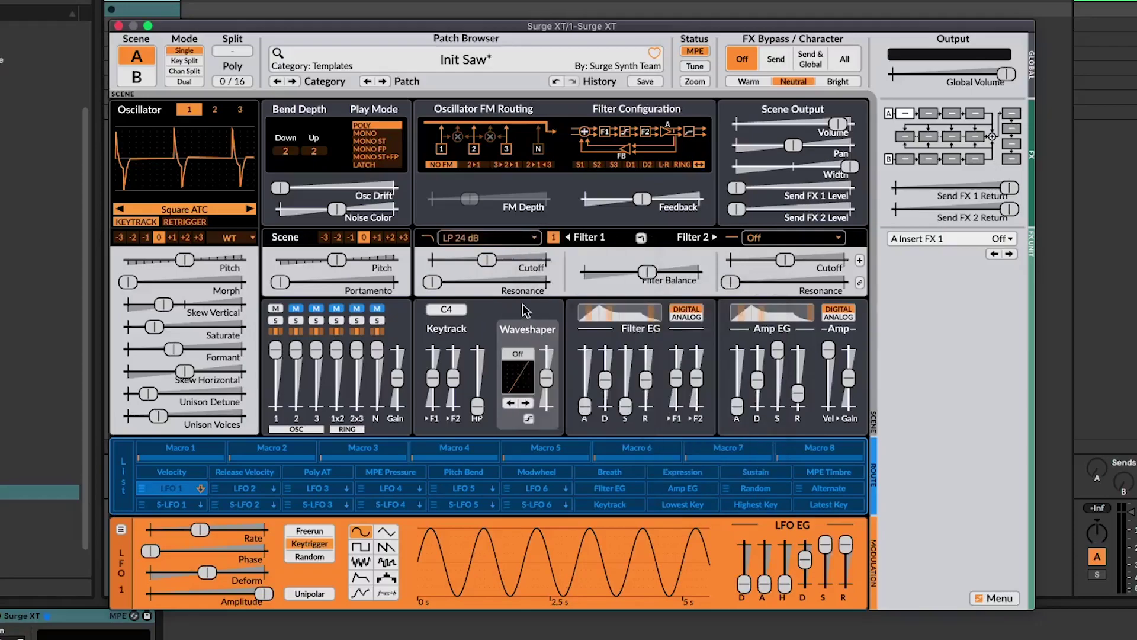
# Step: Make a small change to Filter 1's LP 24 dB cutoff frequency
pyautogui.moveTo(487, 259)
pyautogui.mouseDown()
pyautogui.moveTo(517, 259)
pyautogui.moveTo(440, 260)
pyautogui.moveTo(509, 260)
pyautogui.moveTo(444, 260)
pyautogui.moveTo(510, 260)
pyautogui.moveTo(483, 263)
pyautogui.mouseUp()
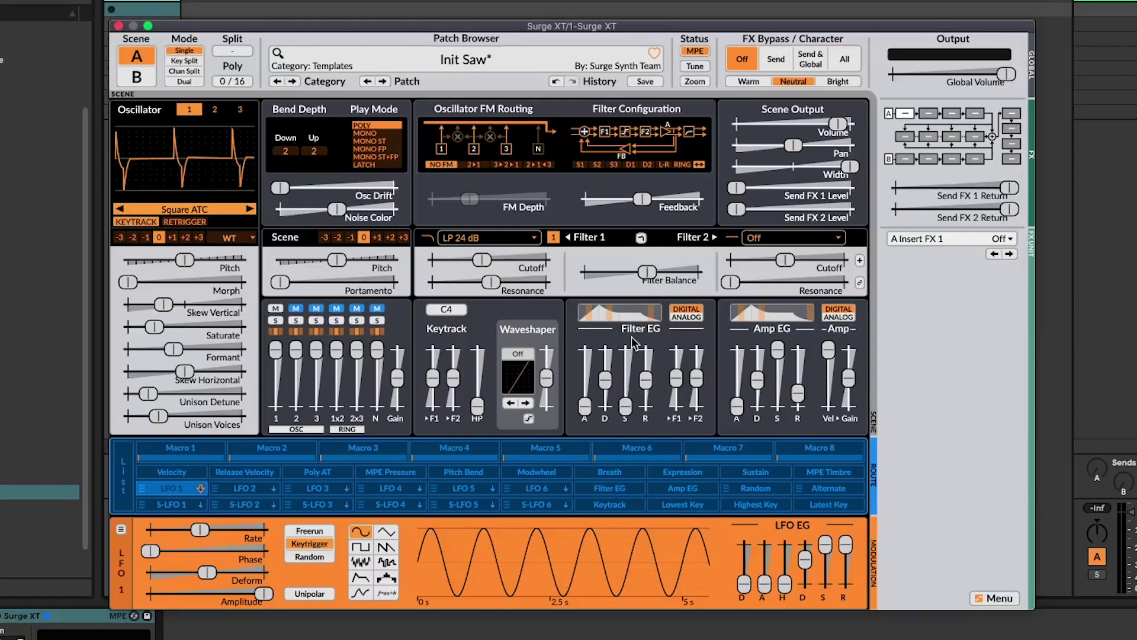
# Step: Select LFO 1 as modulation source, moving it toward other LFO slots and back
pyautogui.click(173, 456)
pyautogui.click(142, 490)
pyautogui.click(171, 489)
pyautogui.moveTo(175, 490); pyautogui.dragTo(510, 532)
pyautogui.moveTo(510, 540); pyautogui.dragTo(183, 494)
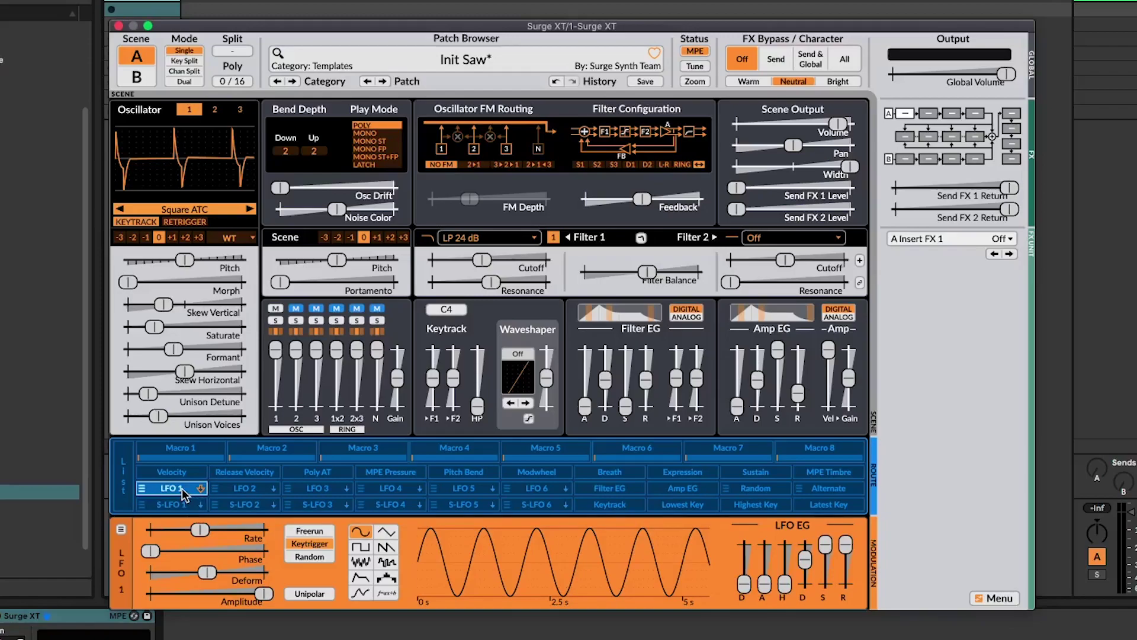
pyautogui.moveTo(184, 493)
pyautogui.mouseDown()
pyautogui.moveTo(362, 456)
pyautogui.moveTo(474, 474)
pyautogui.moveTo(823, 474)
pyautogui.moveTo(386, 509)
pyautogui.moveTo(213, 502)
pyautogui.moveTo(182, 488)
pyautogui.mouseUp()
# Step: Assign LFO 1 to Scene Pitch at about 0.08 semitones depth, then disarm it
pyautogui.click(183, 492)
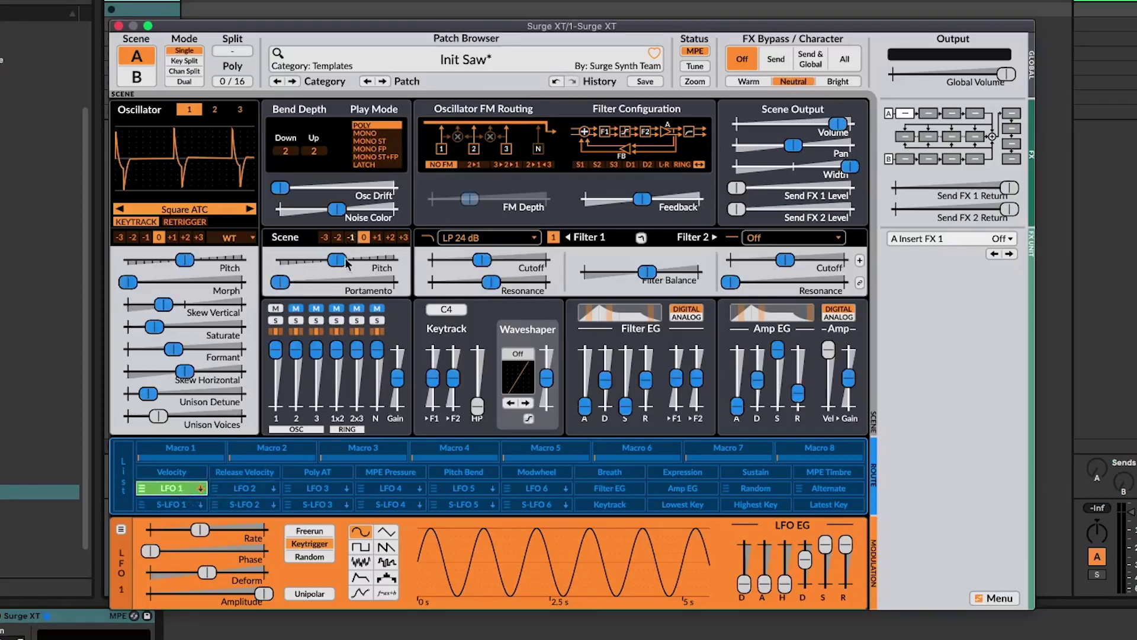
pyautogui.moveTo(336, 261); pyautogui.dragTo(338, 260)
pyautogui.click(173, 489)
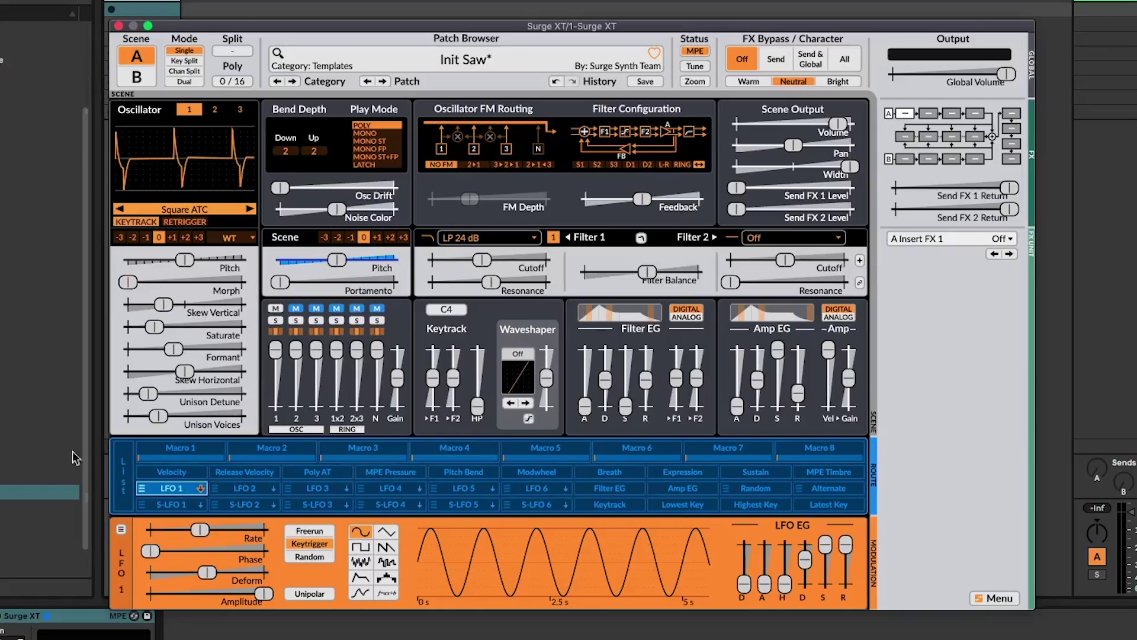
# Step: Arm and disarm Poly AT, then begin renaming LFO 1 and cancel it
pyautogui.click(328, 474)
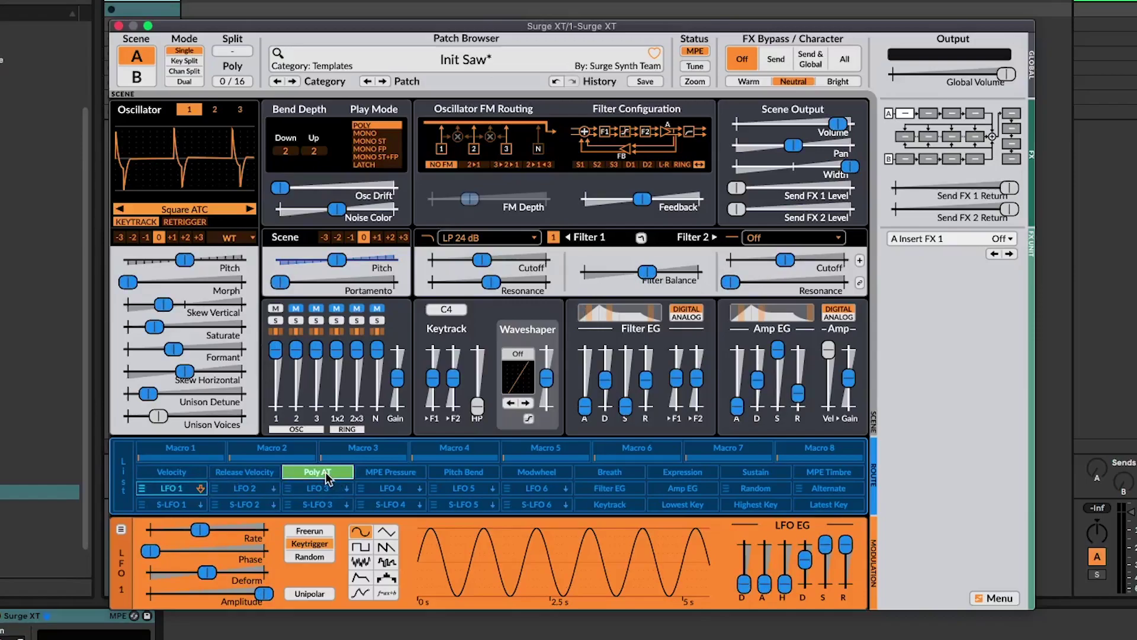
pyautogui.click(168, 489)
pyautogui.doubleClick(168, 491)
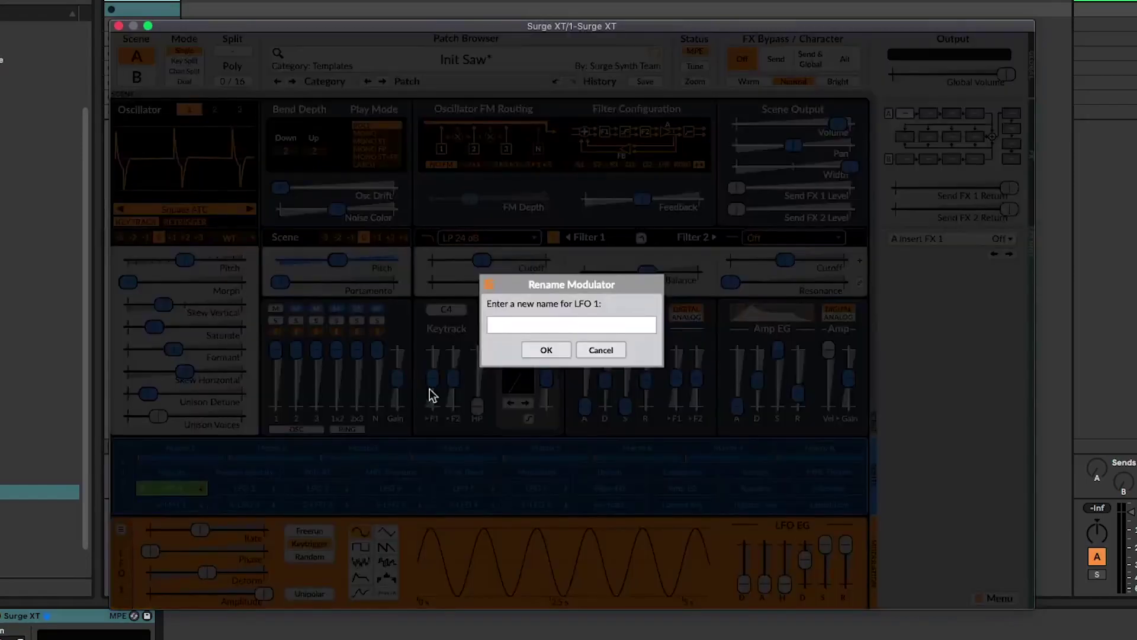
pyautogui.click(594, 350)
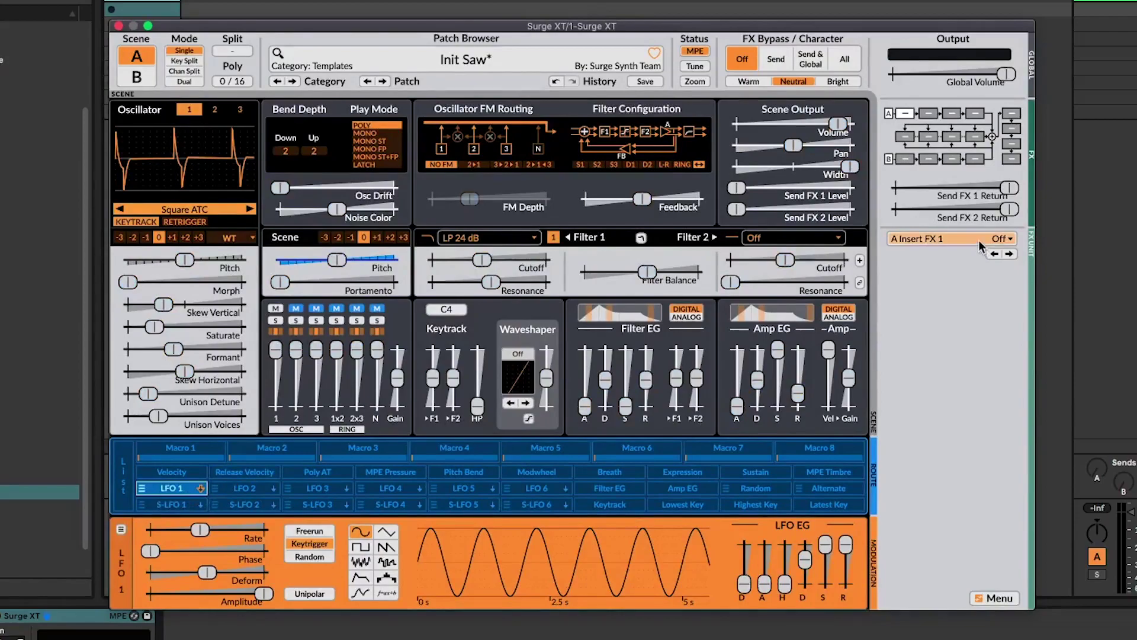
pyautogui.click(979, 240)
pyautogui.click(976, 240)
pyautogui.click(944, 241)
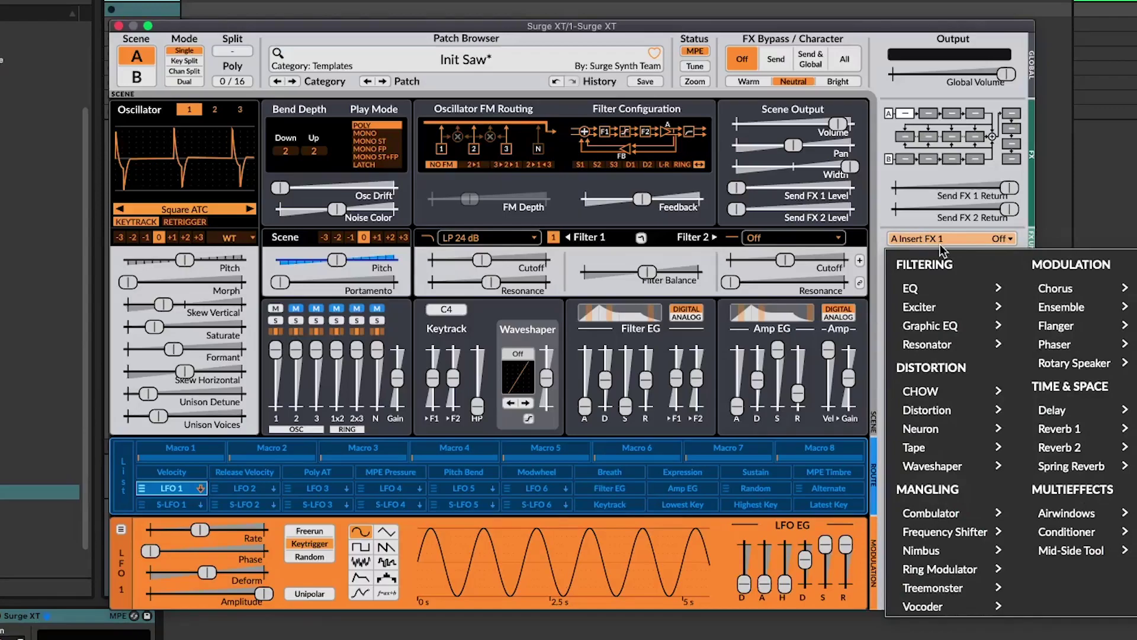
pyautogui.moveTo(945, 407)
pyautogui.click(909, 230)
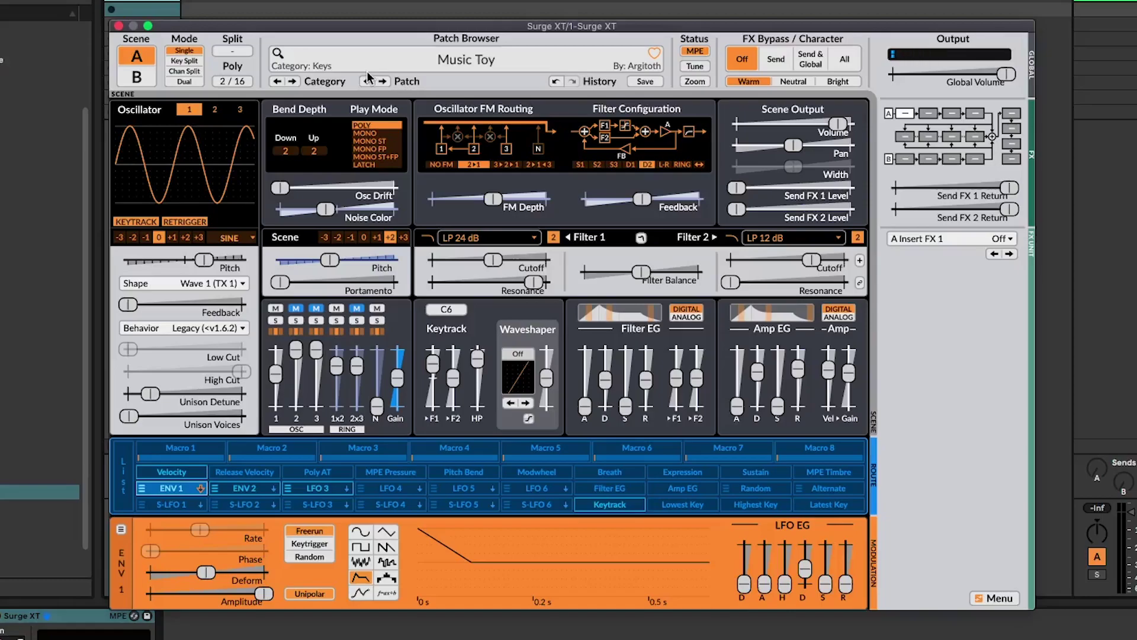
# Step: Inspect Music Toy's ENV 1, ENV 2 and LFO 3 settings, switching back and forth between them
pyautogui.click(249, 488)
pyautogui.click(302, 489)
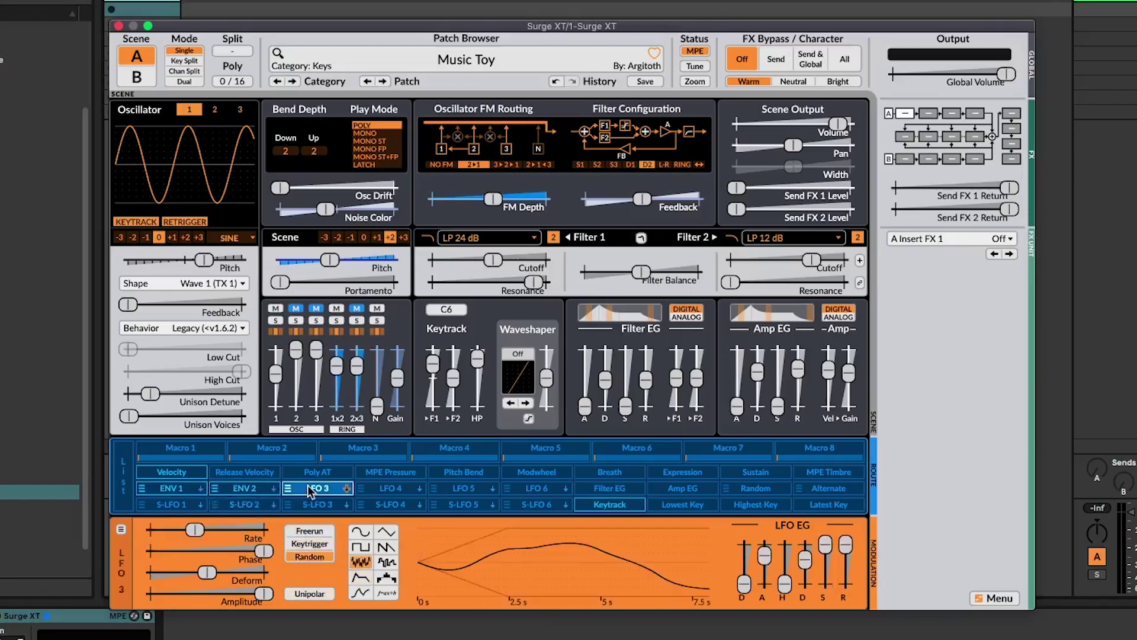
pyautogui.click(261, 489)
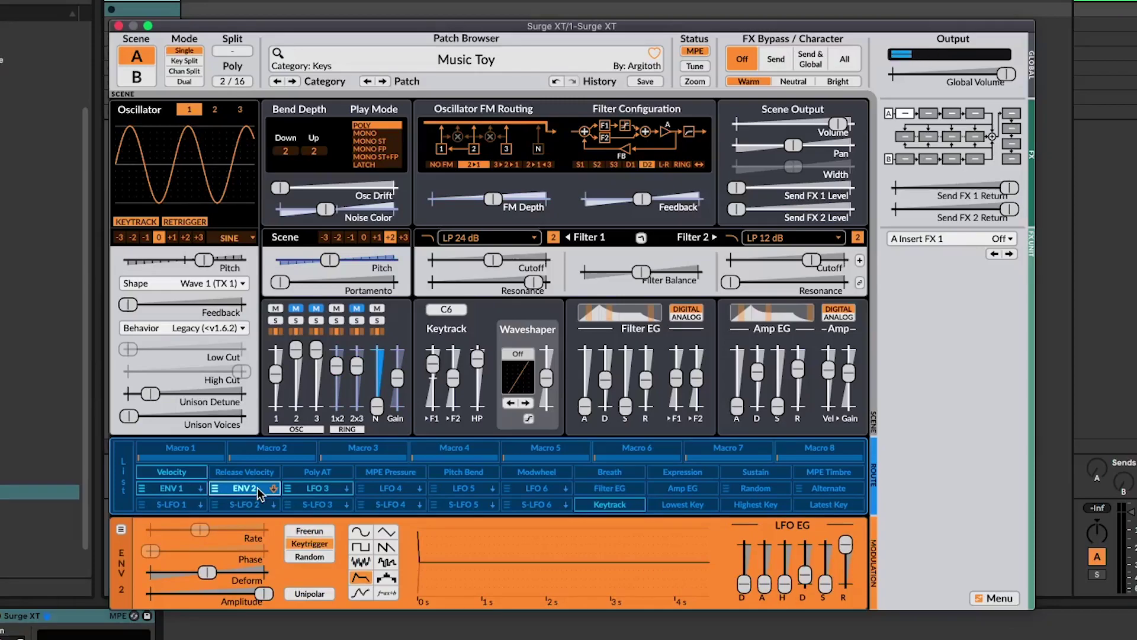
pyautogui.click(172, 489)
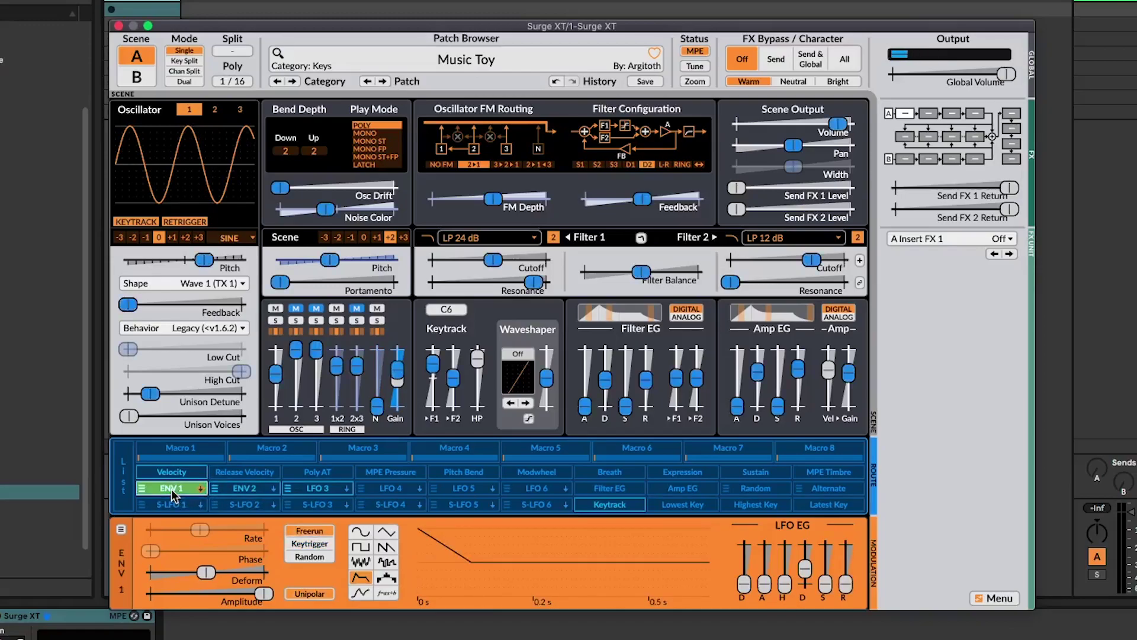
pyautogui.click(244, 488)
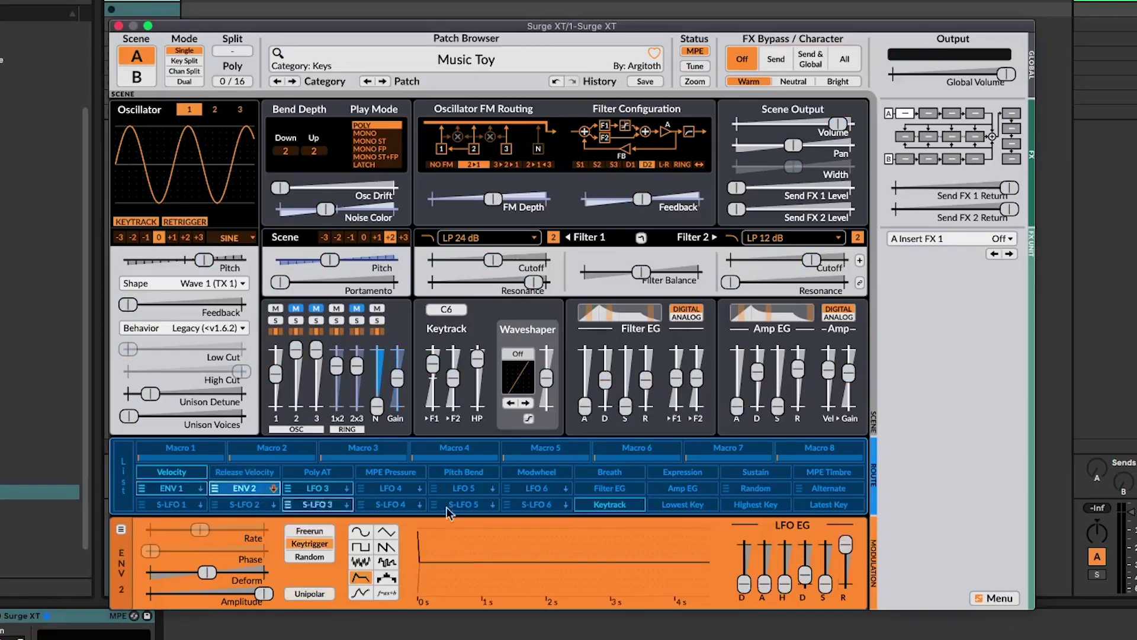
pyautogui.click(323, 489)
pyautogui.click(172, 488)
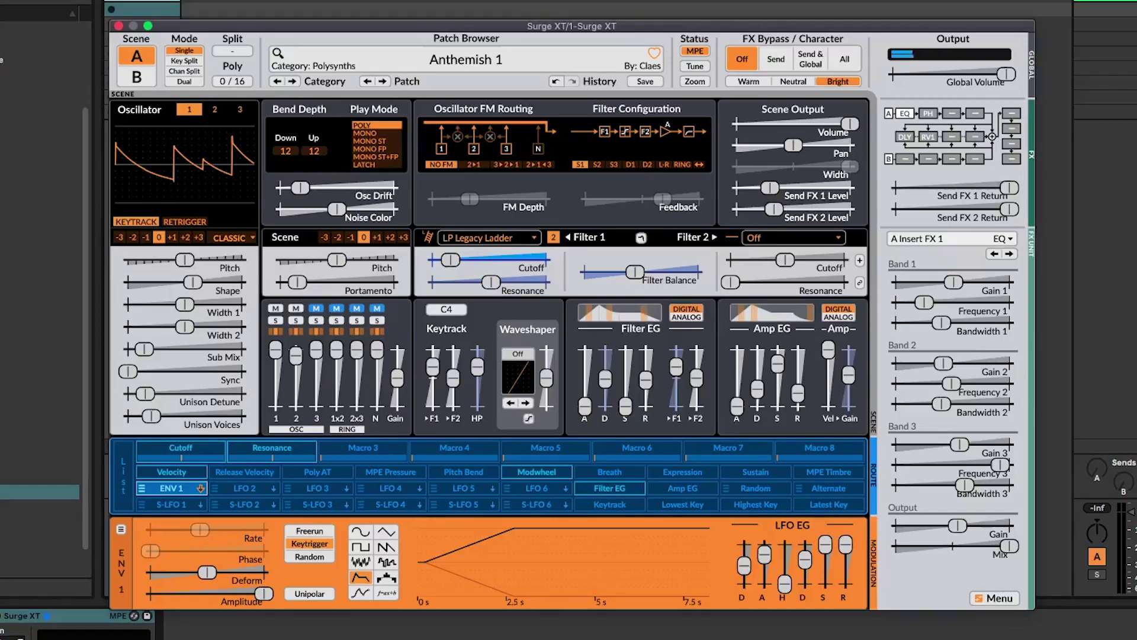
# Step: Reset the EQ insert effect to Init and check the A slot's options menu
pyautogui.click(1009, 254)
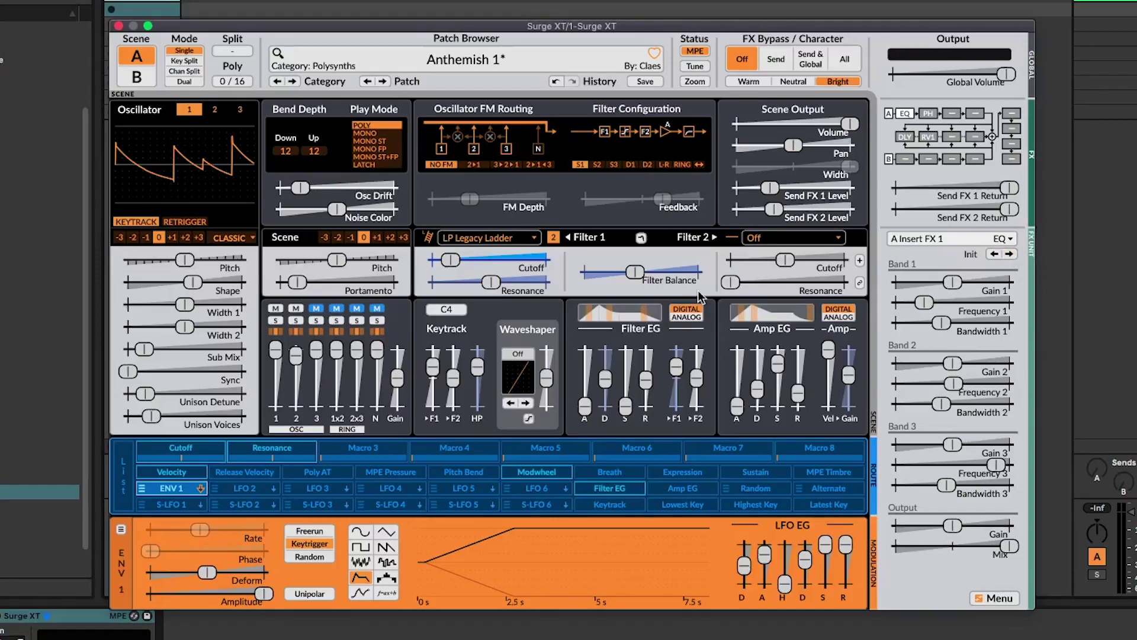
pyautogui.rightClick(889, 113)
pyautogui.press('Escape')
# Step: Review the Phaser insert and the Delay and Reverb 1 send effect settings
pyautogui.click(933, 115)
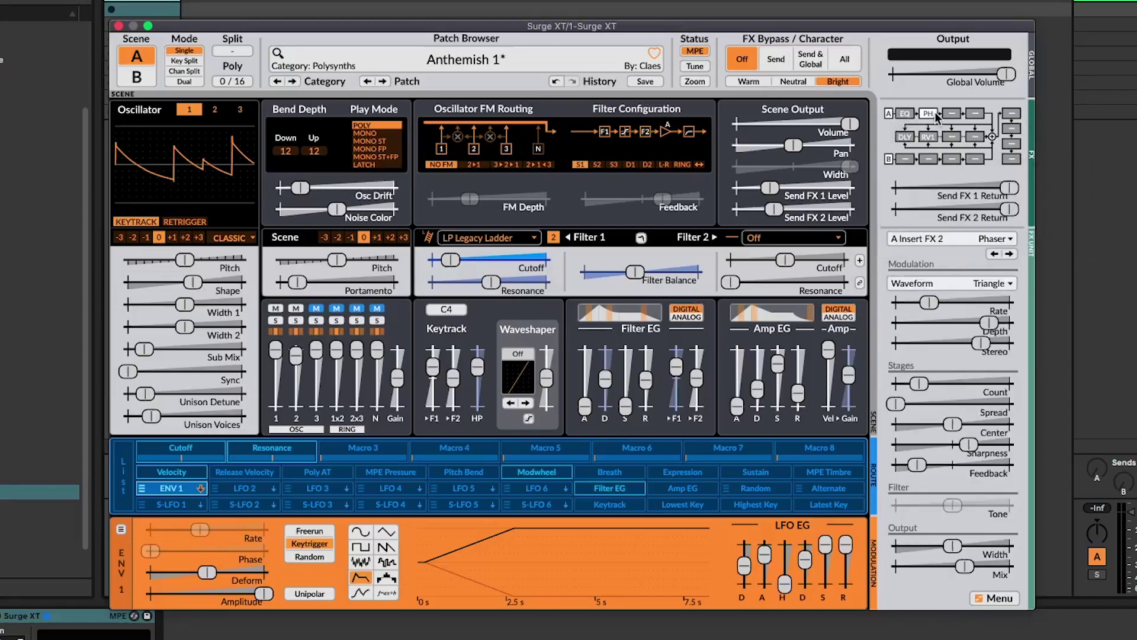
pyautogui.click(905, 138)
pyautogui.click(927, 138)
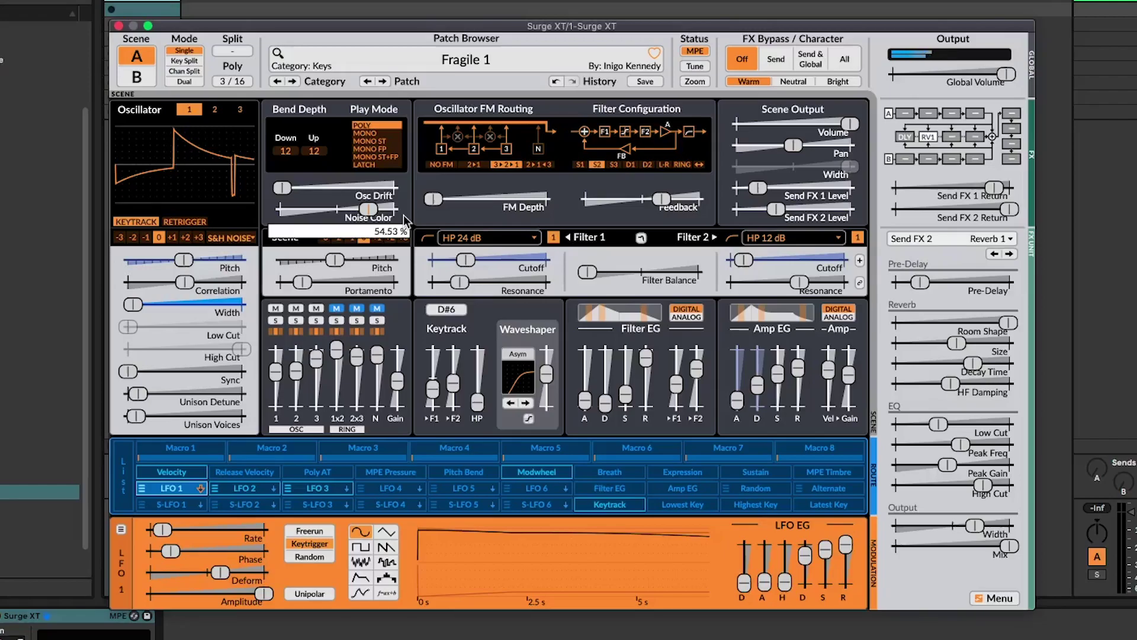
# Step: View Fragile 1's LFO 2 and LFO 3, then its Delay and Reverb 1 send effects
pyautogui.click(244, 488)
pyautogui.click(307, 489)
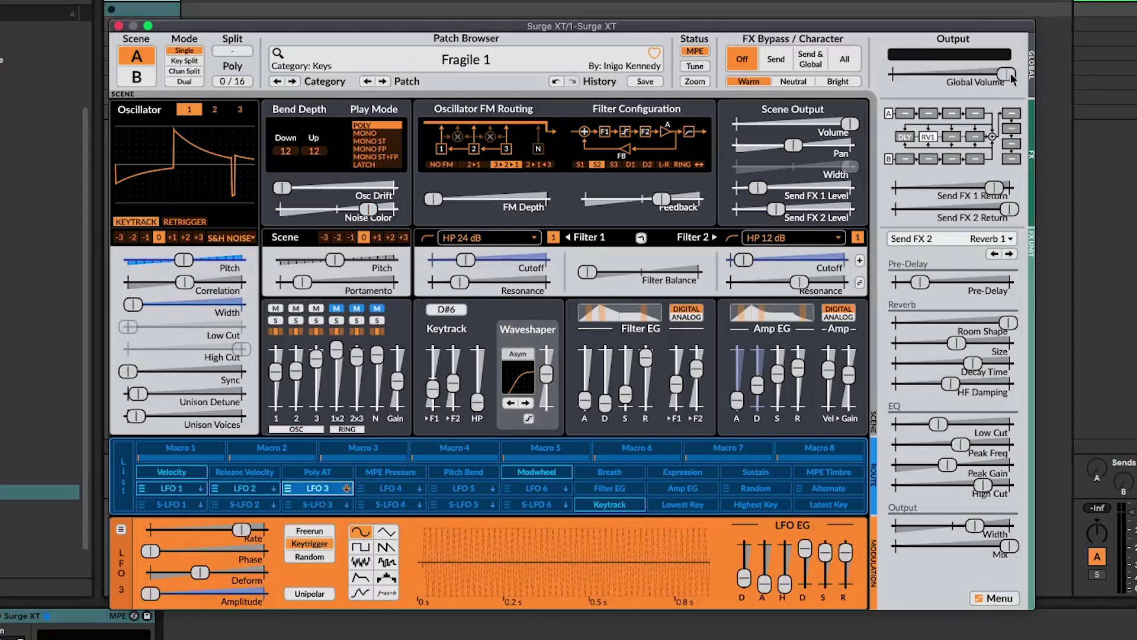
pyautogui.click(913, 138)
pyautogui.click(927, 136)
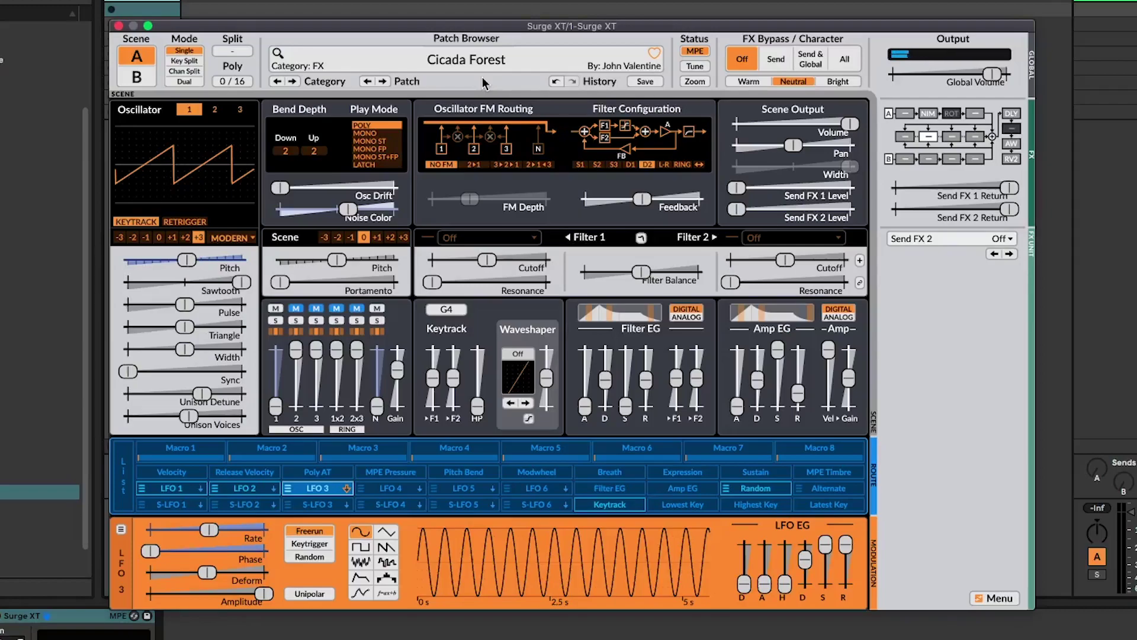
# Step: Compare Cicada Forest's LFO 1 noise, LFO 2 and LFO 3 waveforms, then view the Nimbus granular effect's parameters
pyautogui.click(248, 489)
pyautogui.click(177, 489)
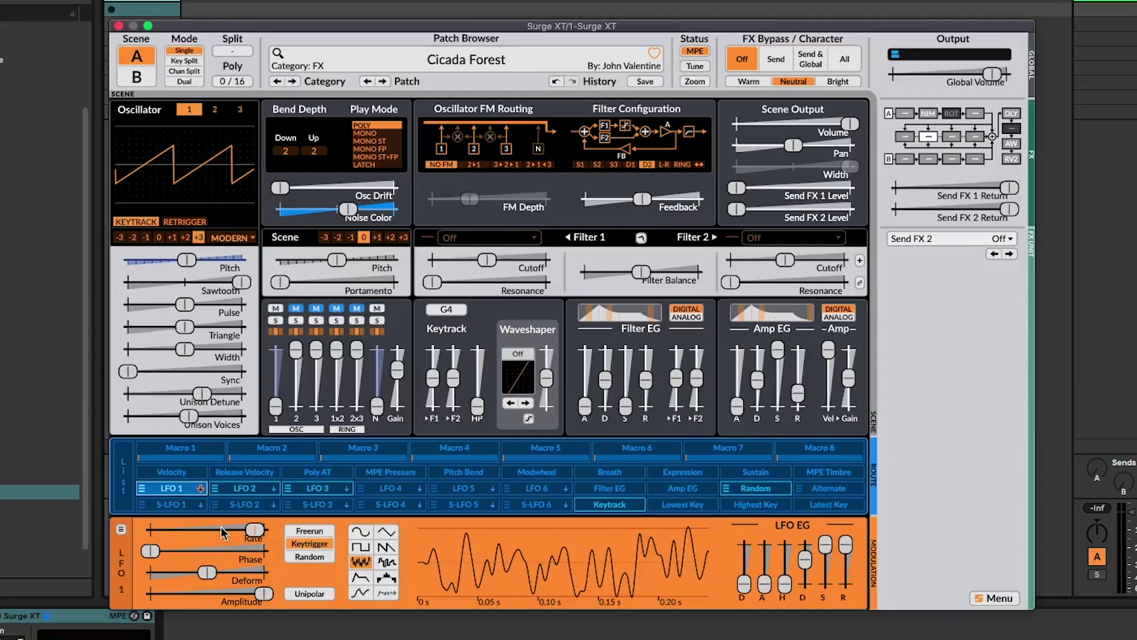
pyautogui.click(243, 488)
pyautogui.click(318, 488)
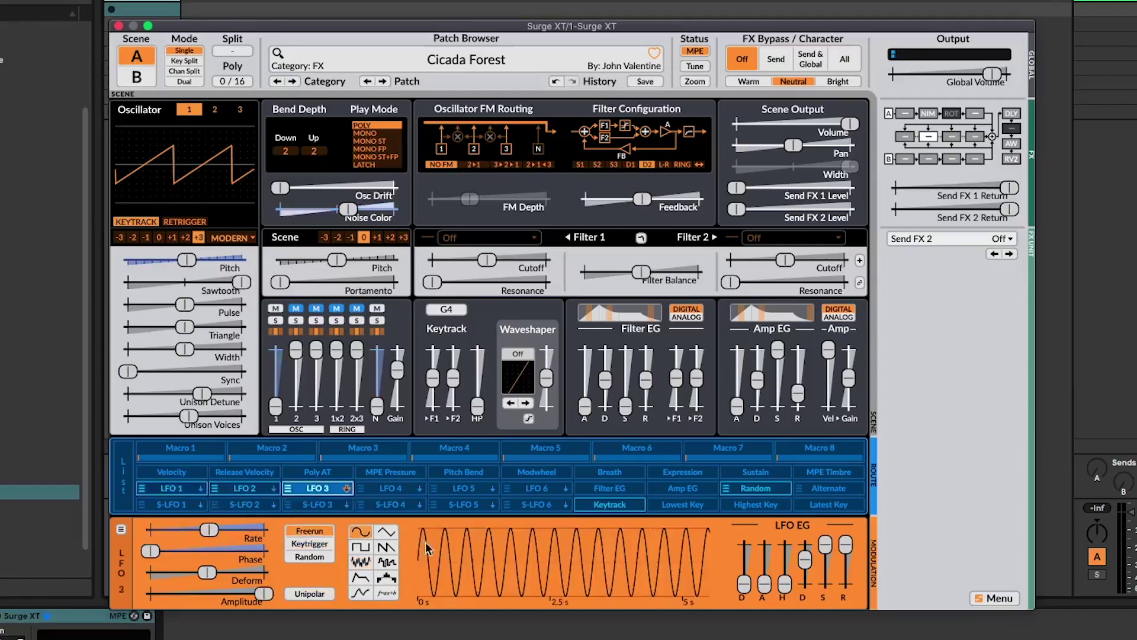
pyautogui.click(172, 489)
pyautogui.click(928, 116)
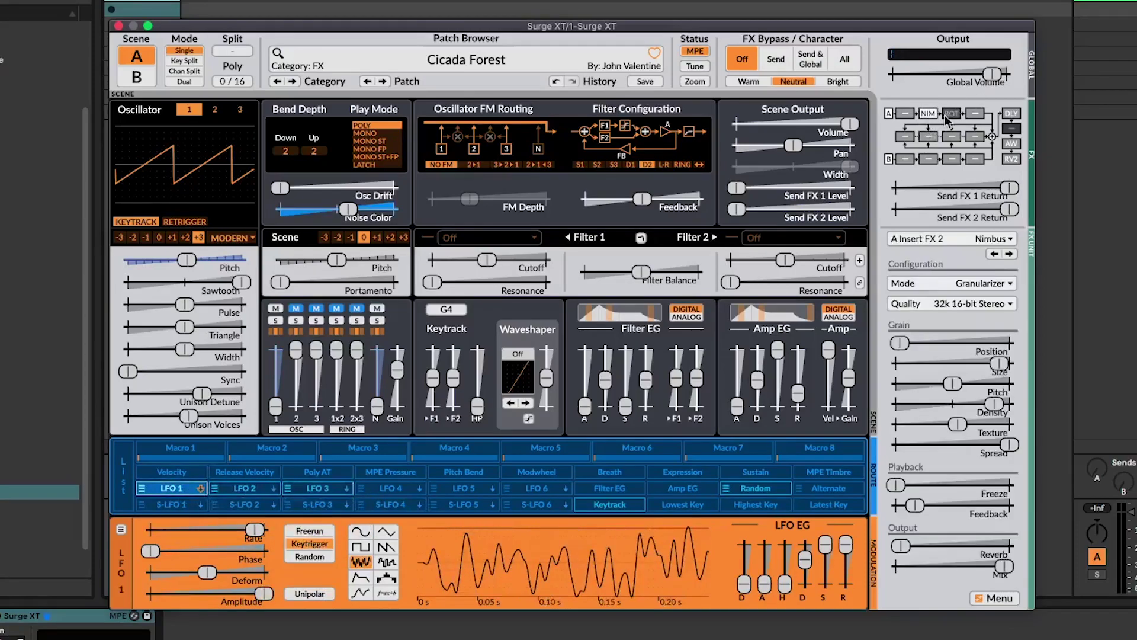
pyautogui.click(952, 115)
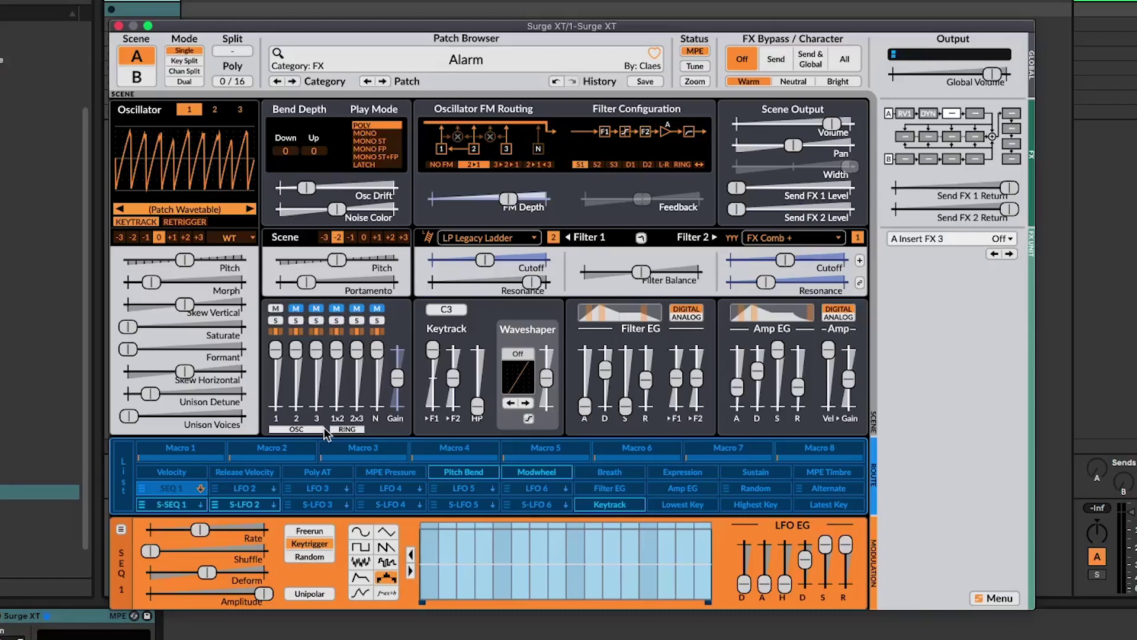
# Step: Load the Basses > Digibass patch, then step forward through the presets to the Synth Guitar 1 lead
pyautogui.click(448, 58)
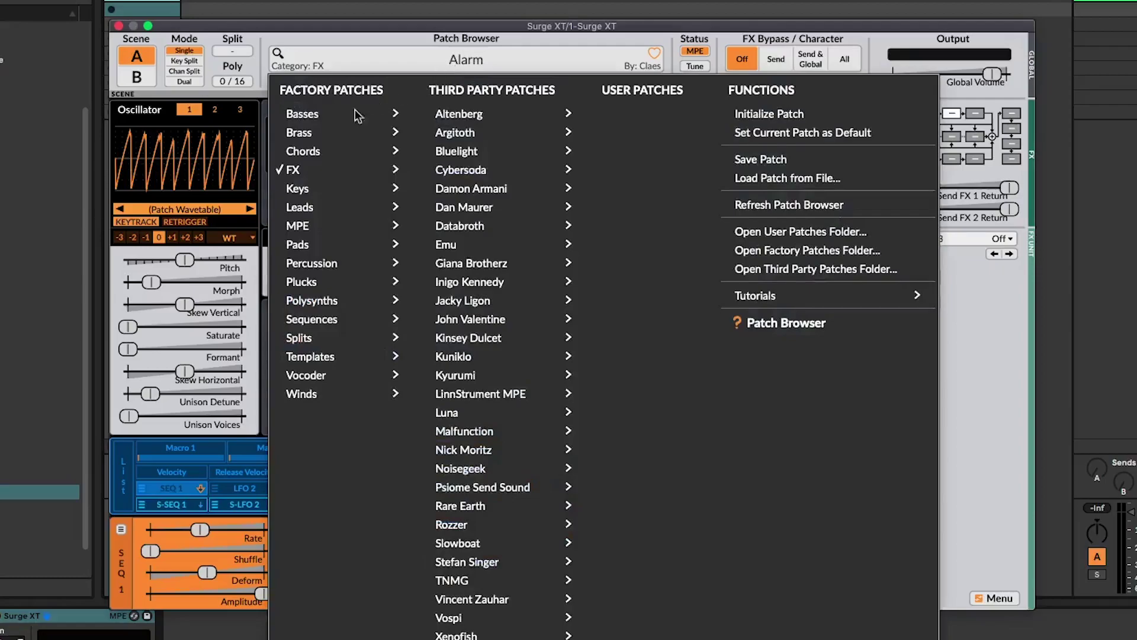
pyautogui.moveTo(319, 118)
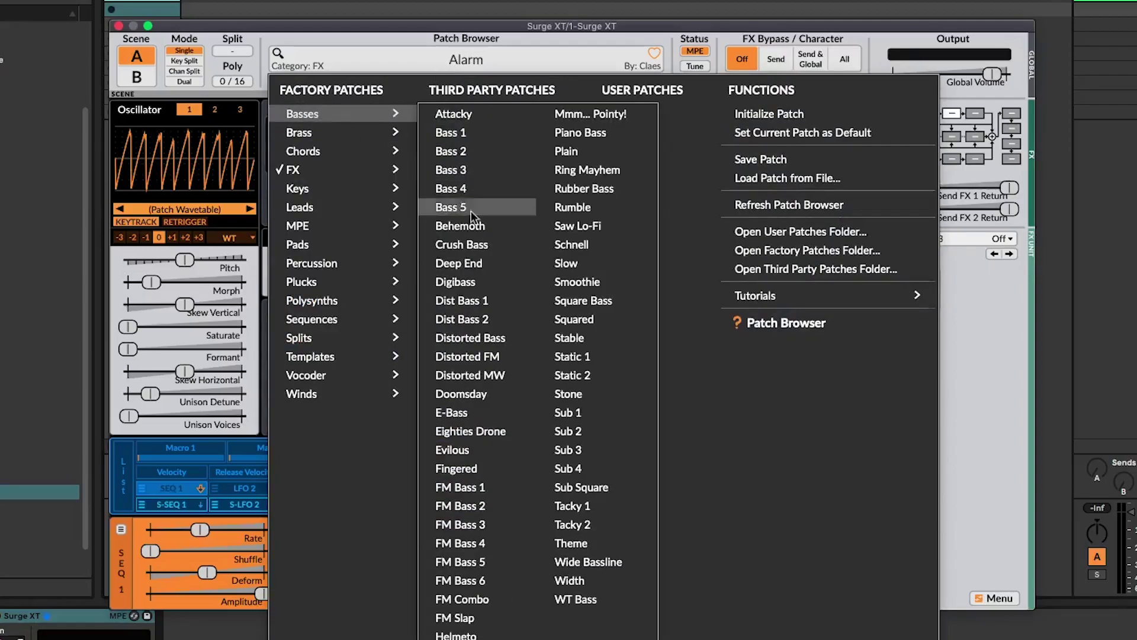
pyautogui.click(477, 281)
pyautogui.moveTo(478, 276)
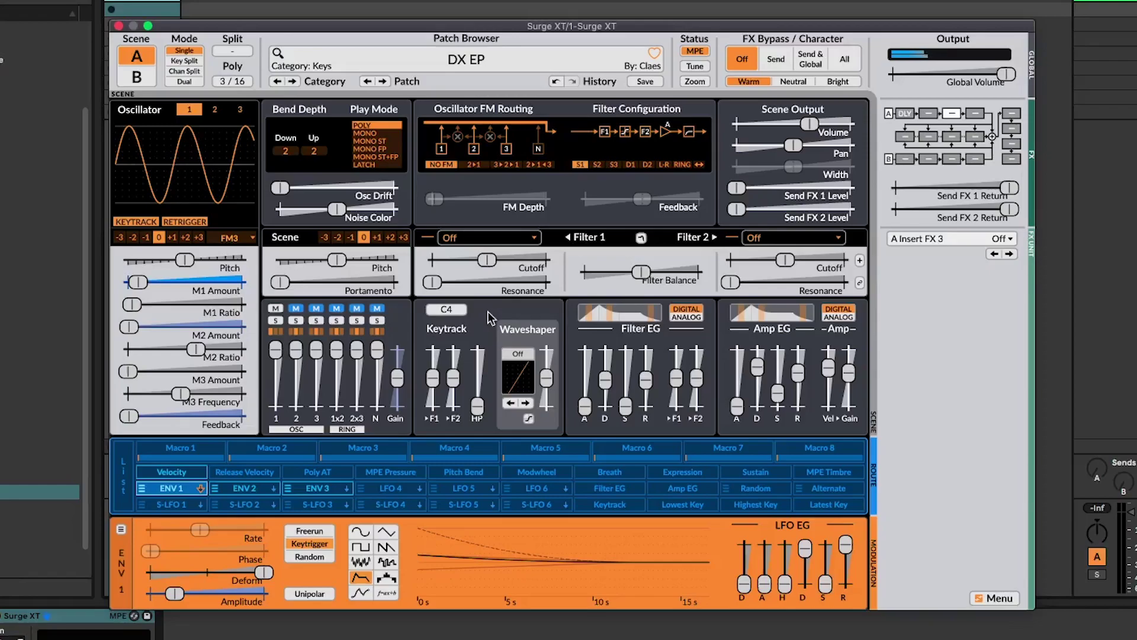
pyautogui.hotkey('ctrl', 'Right')
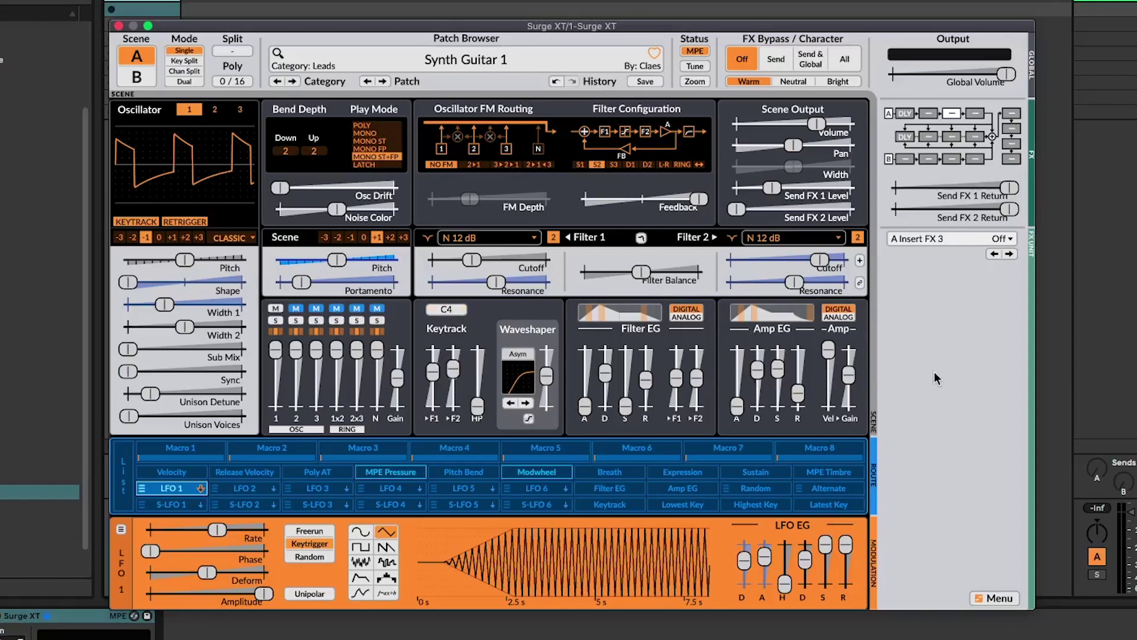
pyautogui.click(487, 62)
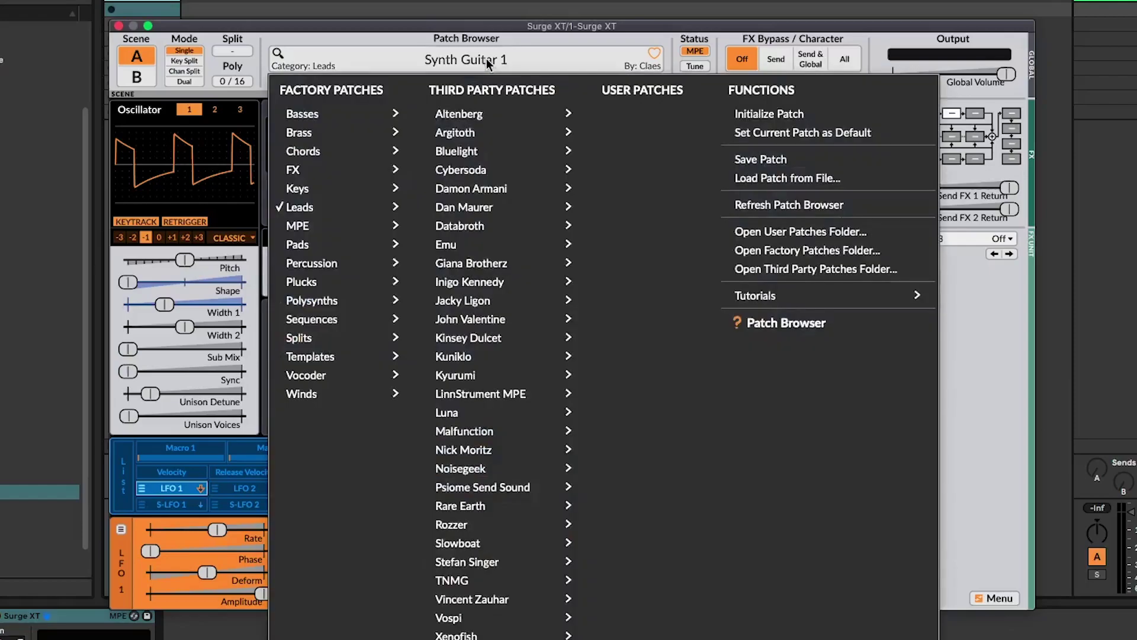
pyautogui.moveTo(320, 119)
pyautogui.click(990, 471)
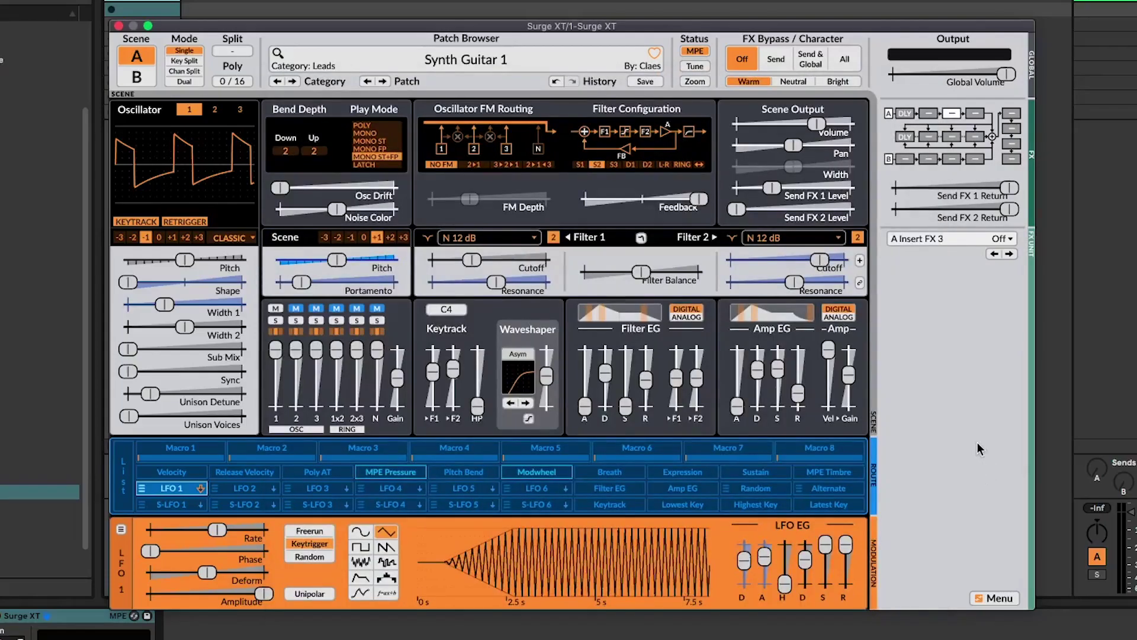